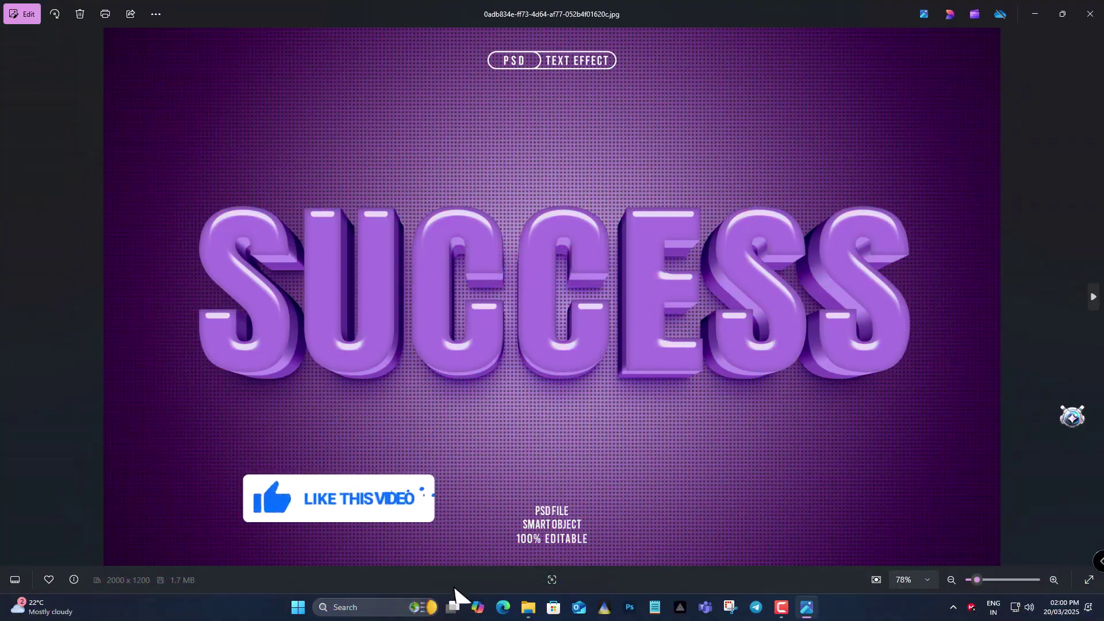
# Browse the text-effect previews from PURE through PUBG, Summer and Winter to the pink Rihanna sample.
pyautogui.click(1091, 296)
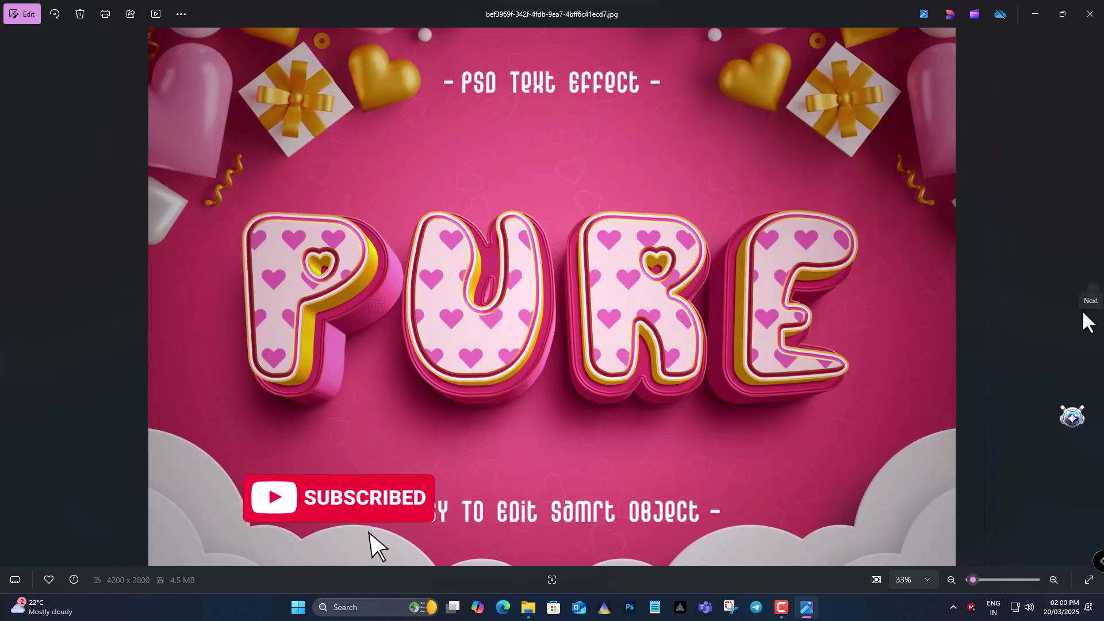
pyautogui.click(1093, 297)
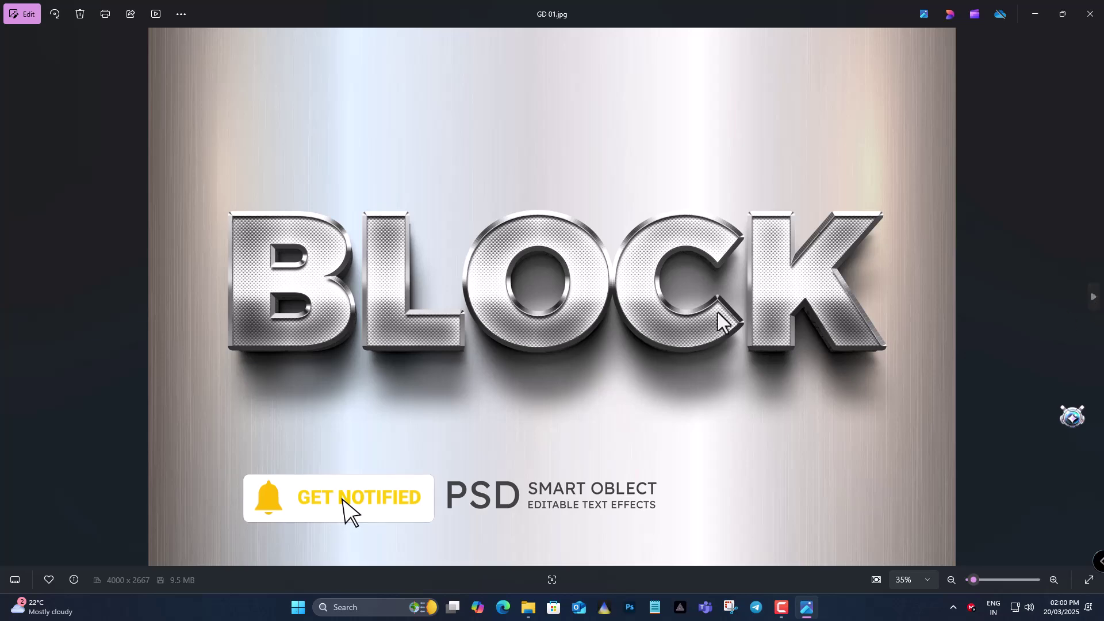
pyautogui.click(1095, 308)
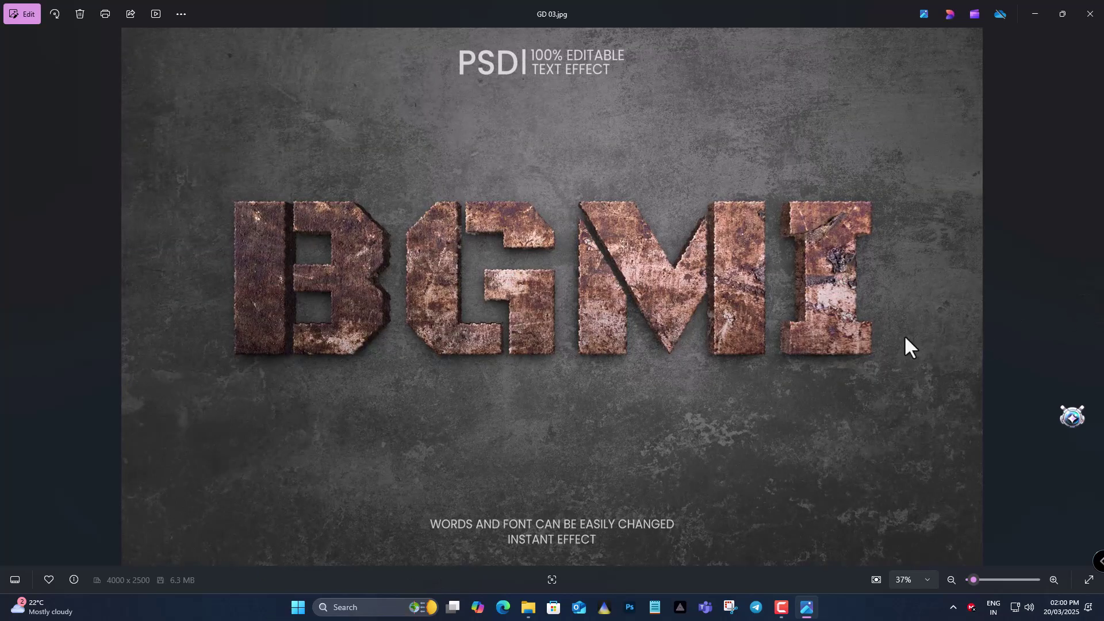
pyautogui.click(1094, 321)
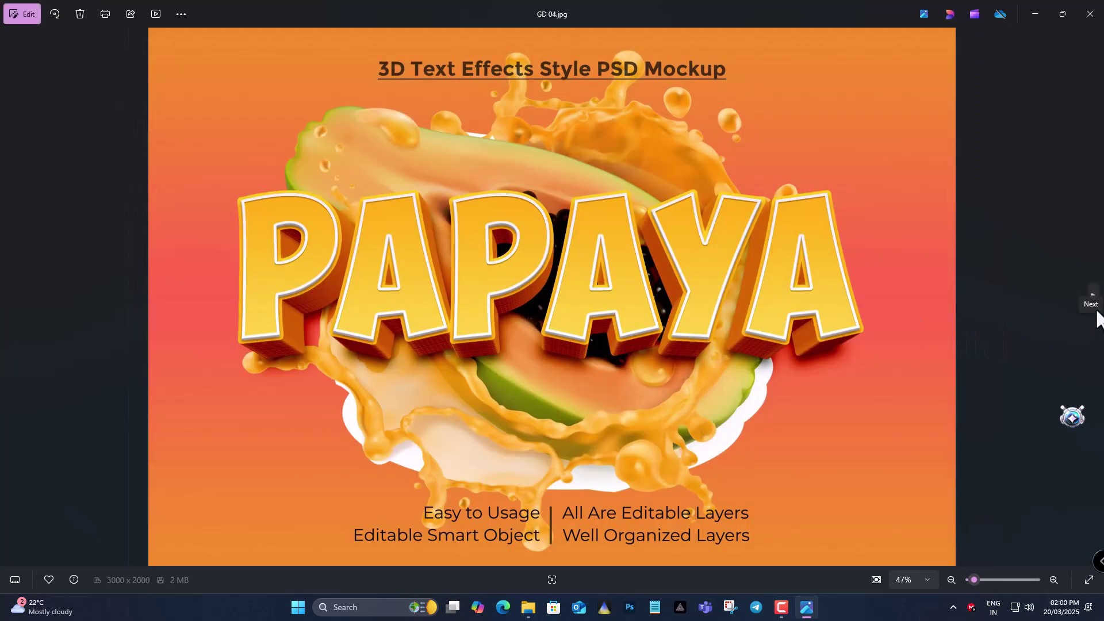
pyautogui.click(1096, 315)
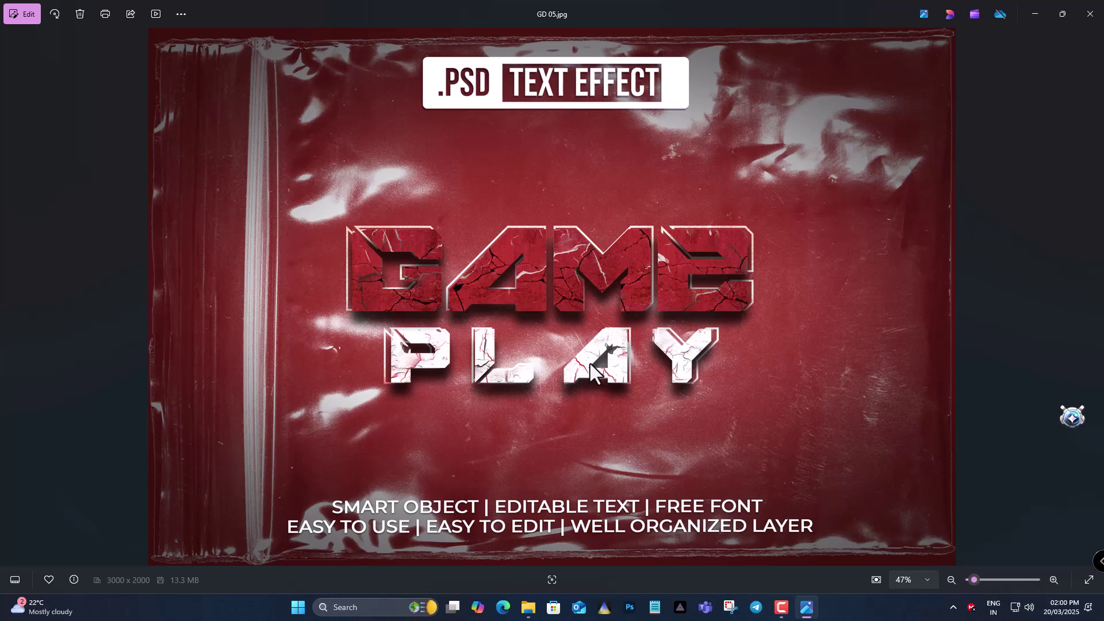
pyautogui.click(1092, 315)
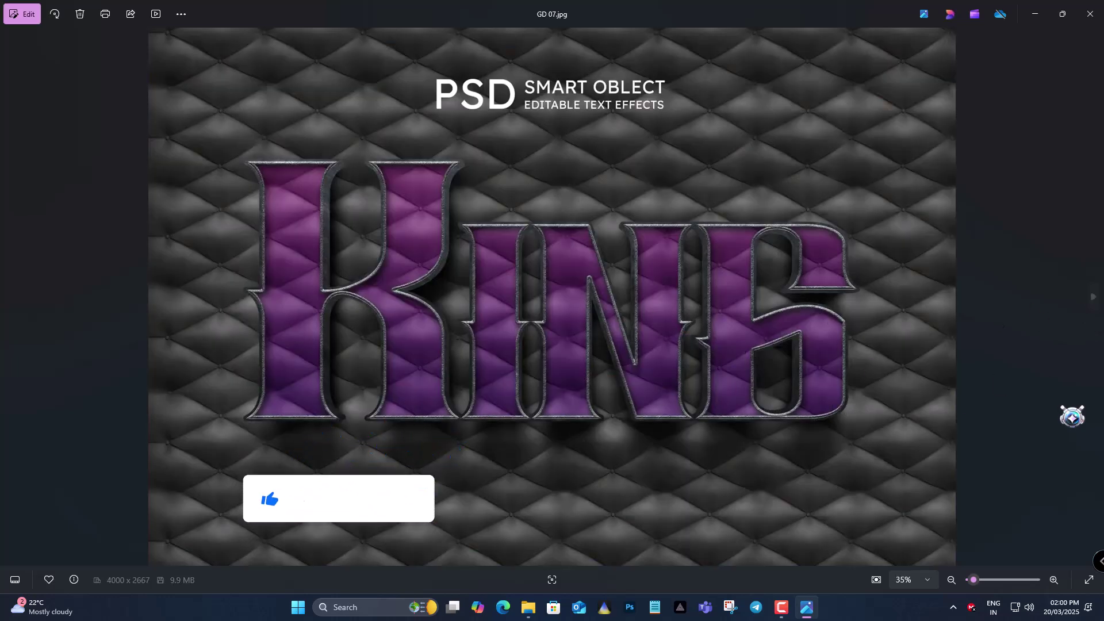
pyautogui.click(1092, 302)
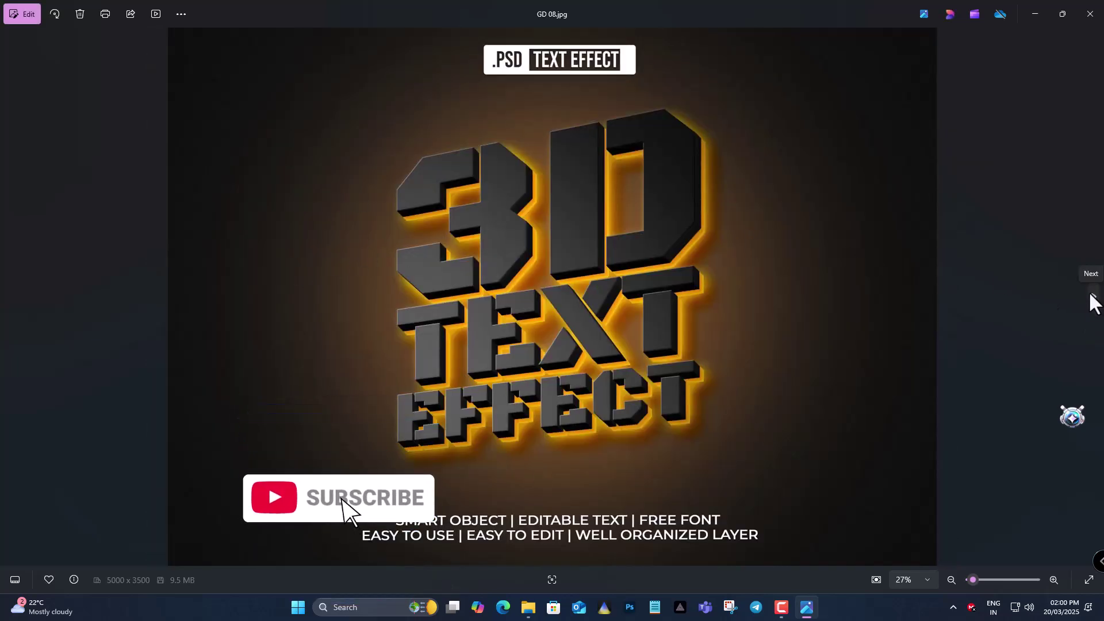
pyautogui.click(1092, 303)
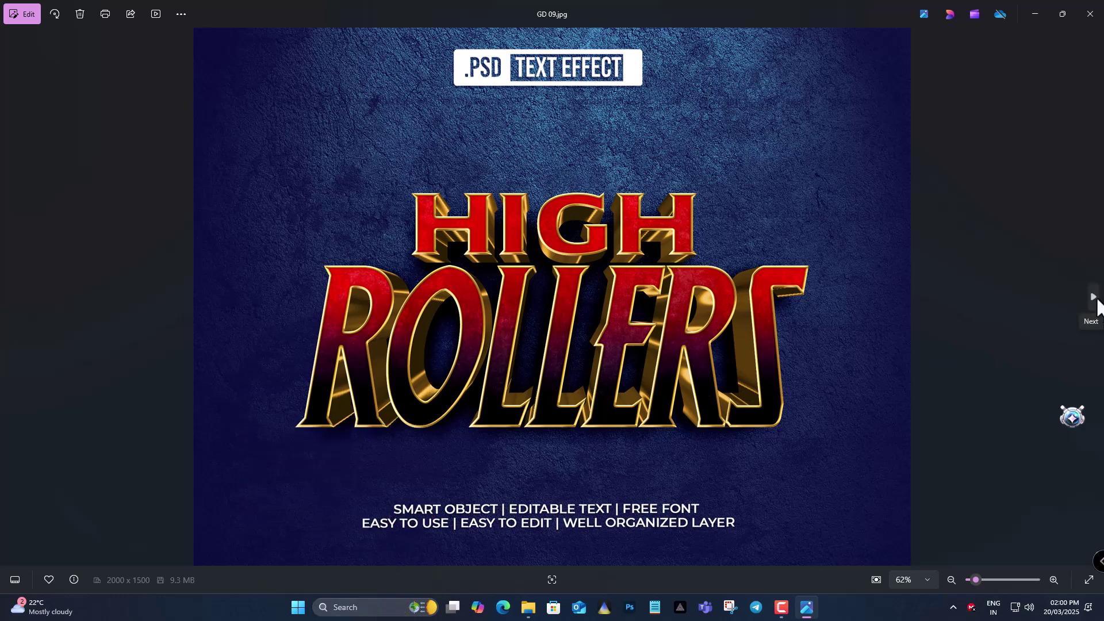
pyautogui.click(1093, 301)
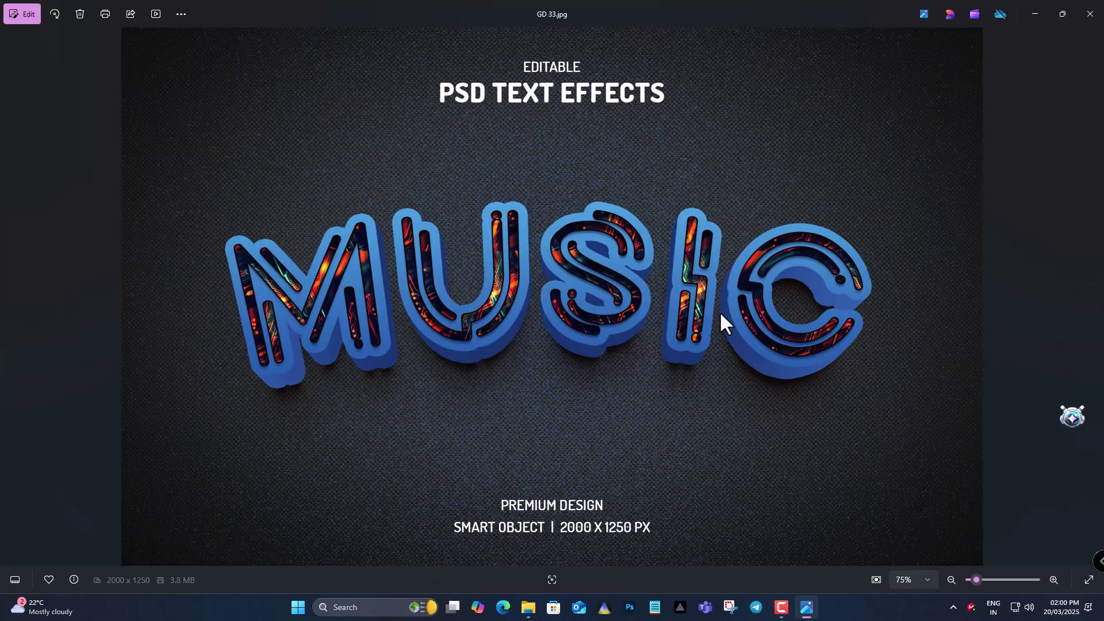
pyautogui.click(1093, 306)
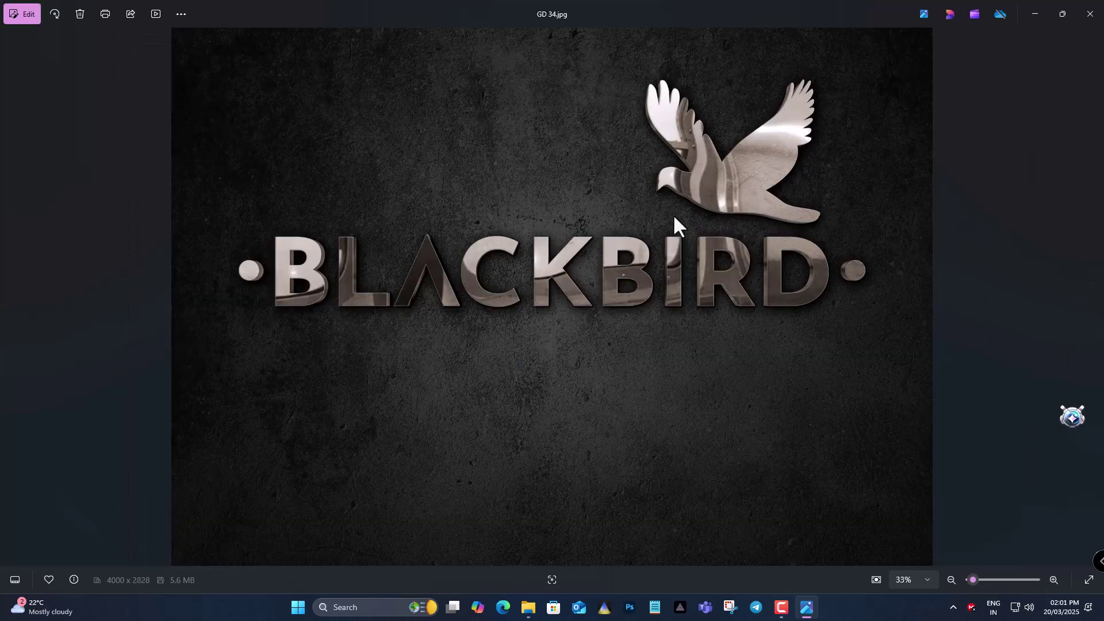
pyautogui.click(1096, 304)
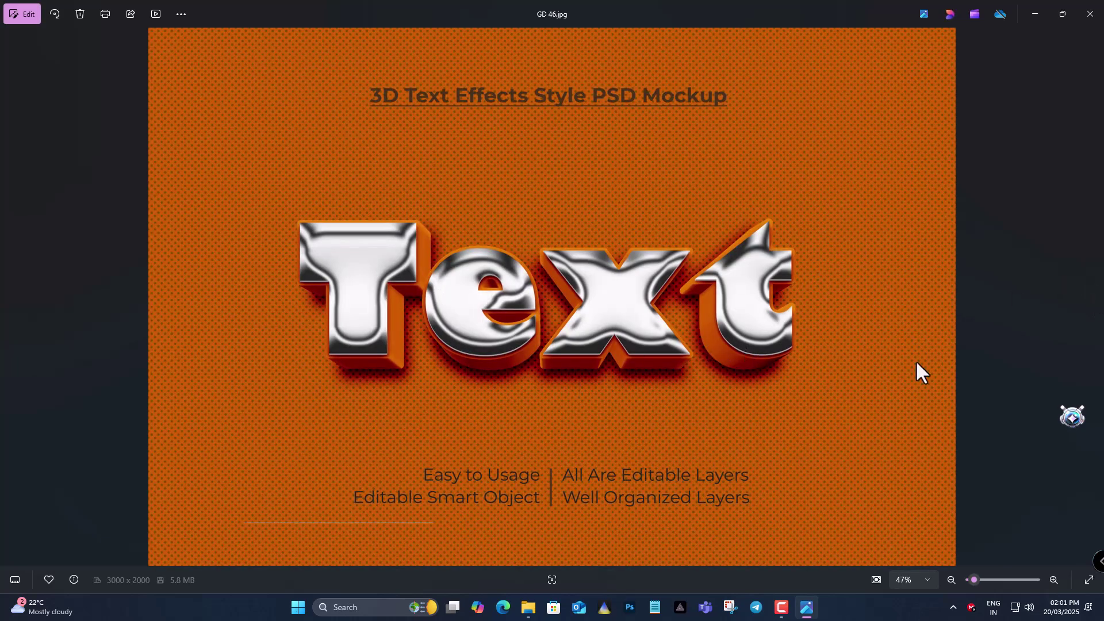
pyautogui.click(1092, 306)
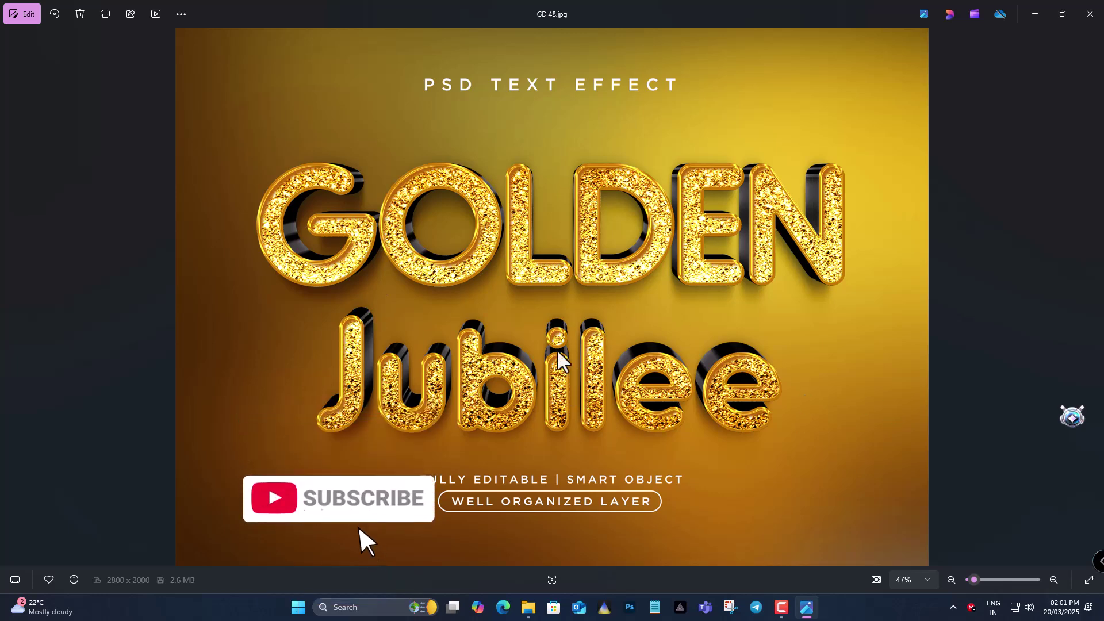
pyautogui.click(1093, 305)
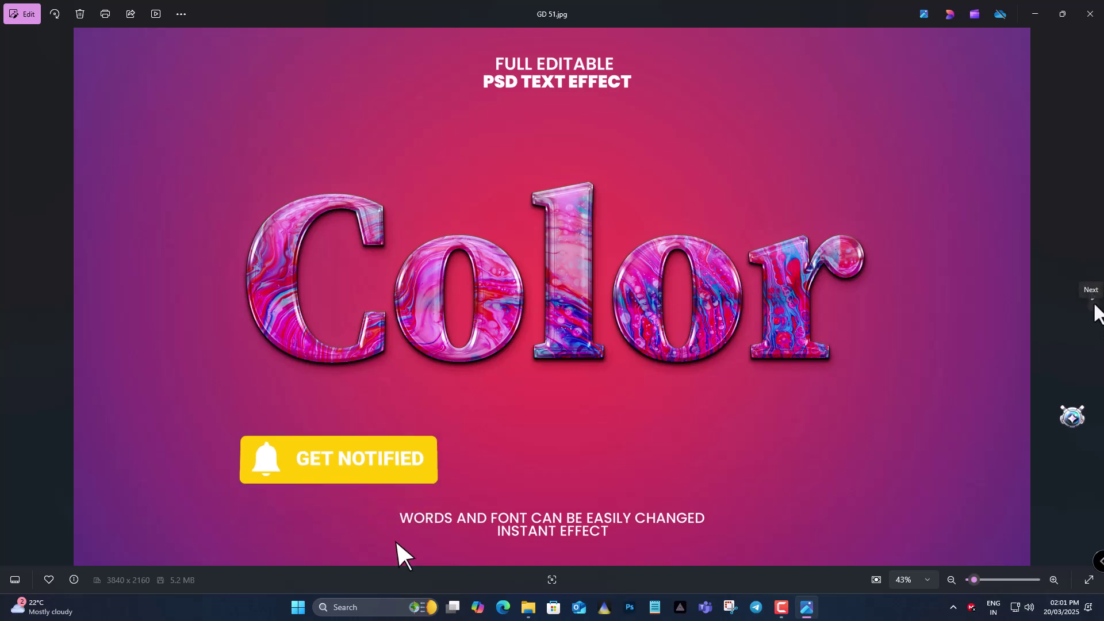
pyautogui.click(1095, 310)
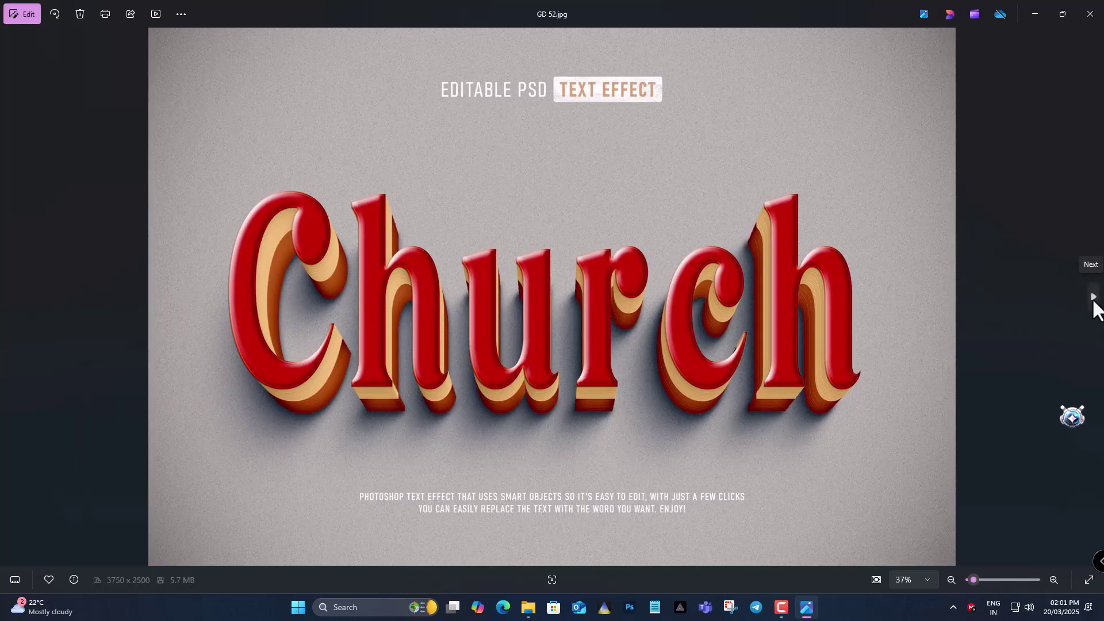
pyautogui.click(1092, 301)
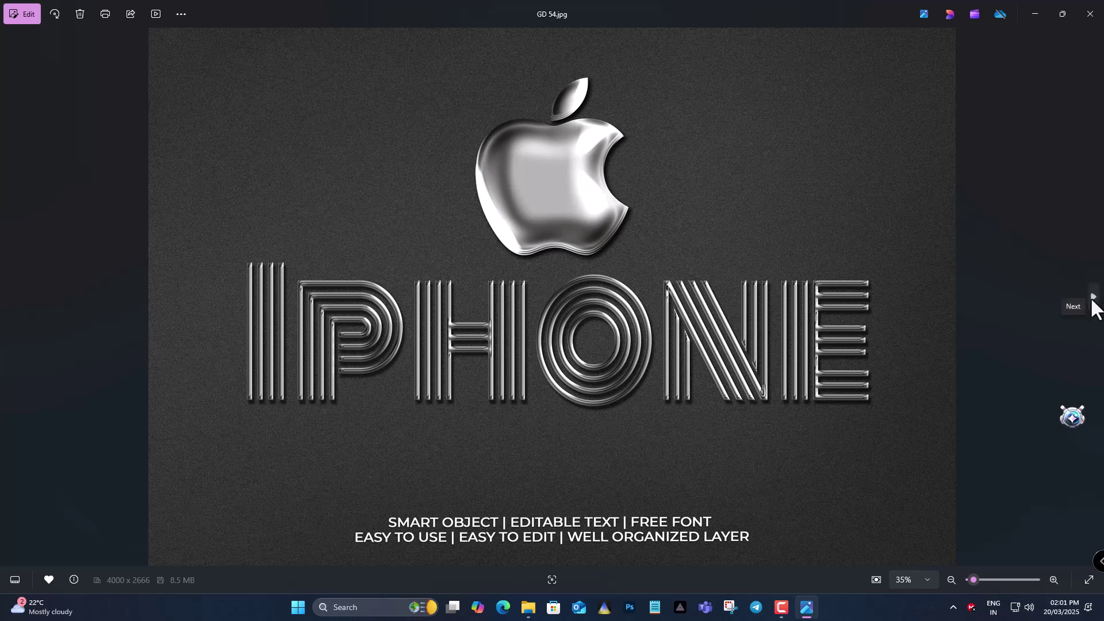
pyautogui.click(1093, 299)
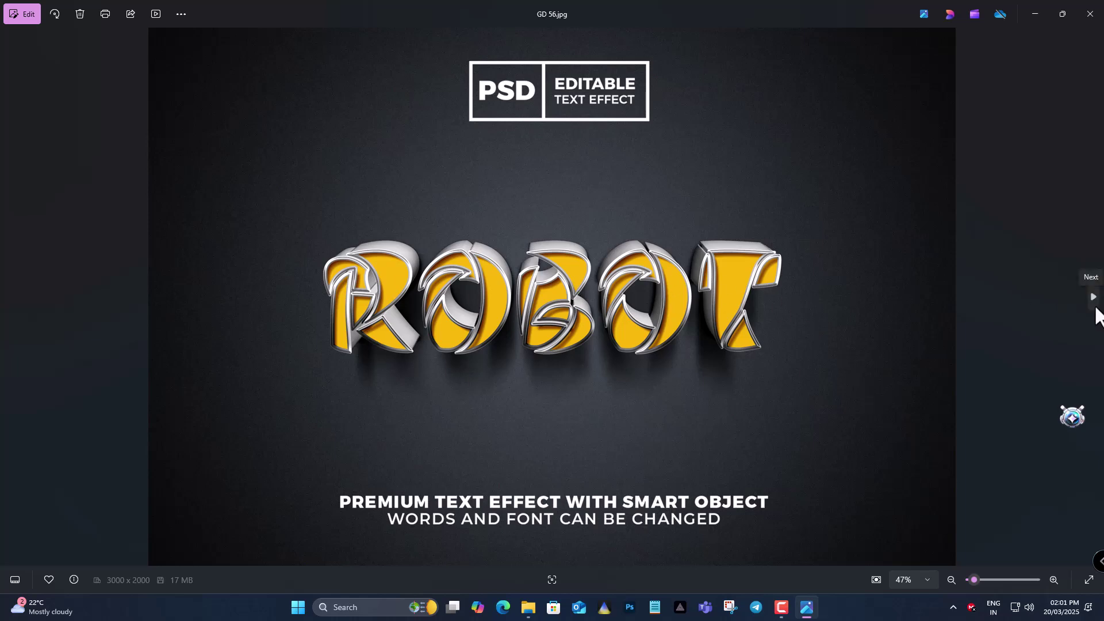
pyautogui.click(1094, 305)
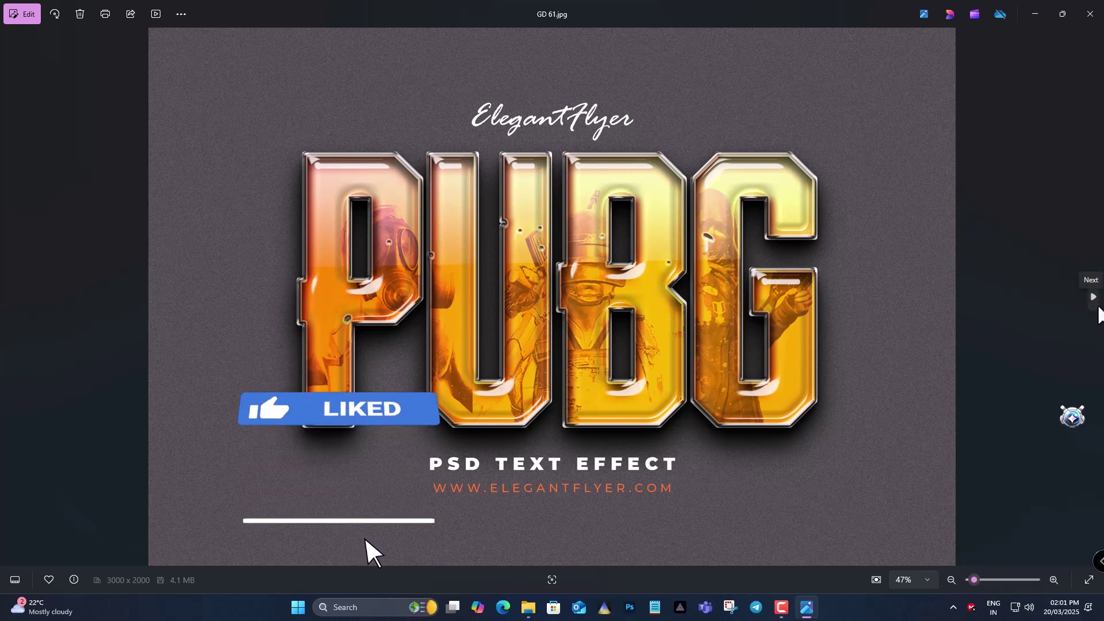
pyautogui.click(1094, 298)
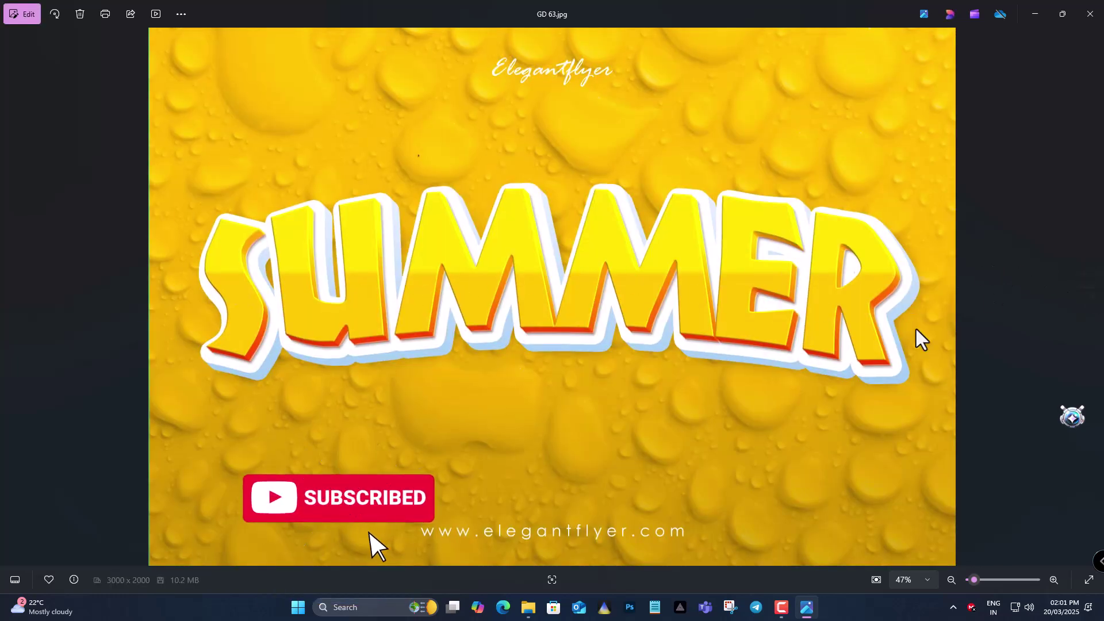
pyautogui.click(1093, 303)
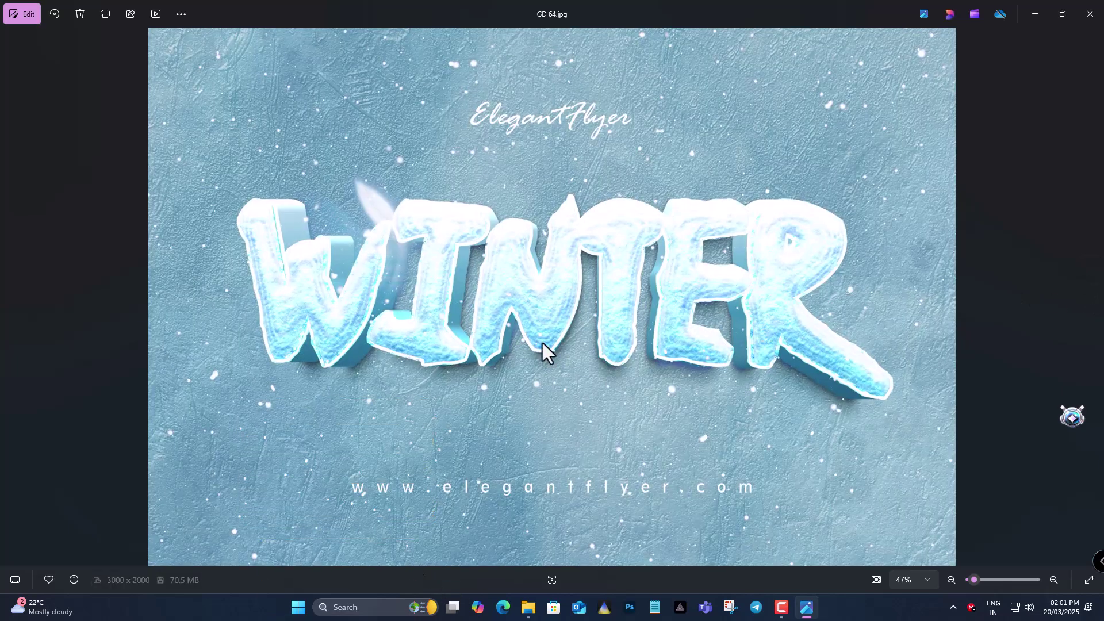
pyautogui.click(1094, 300)
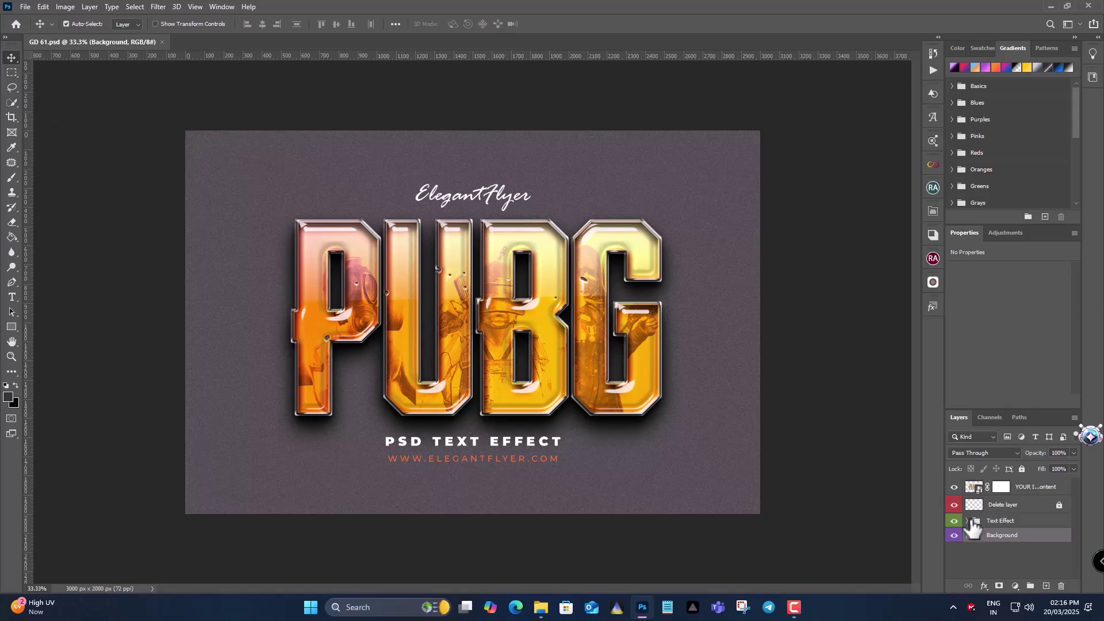
# Hide the Delete layer and briefly toggle the Text Effect group's visibility.
pyautogui.click(1017, 506)
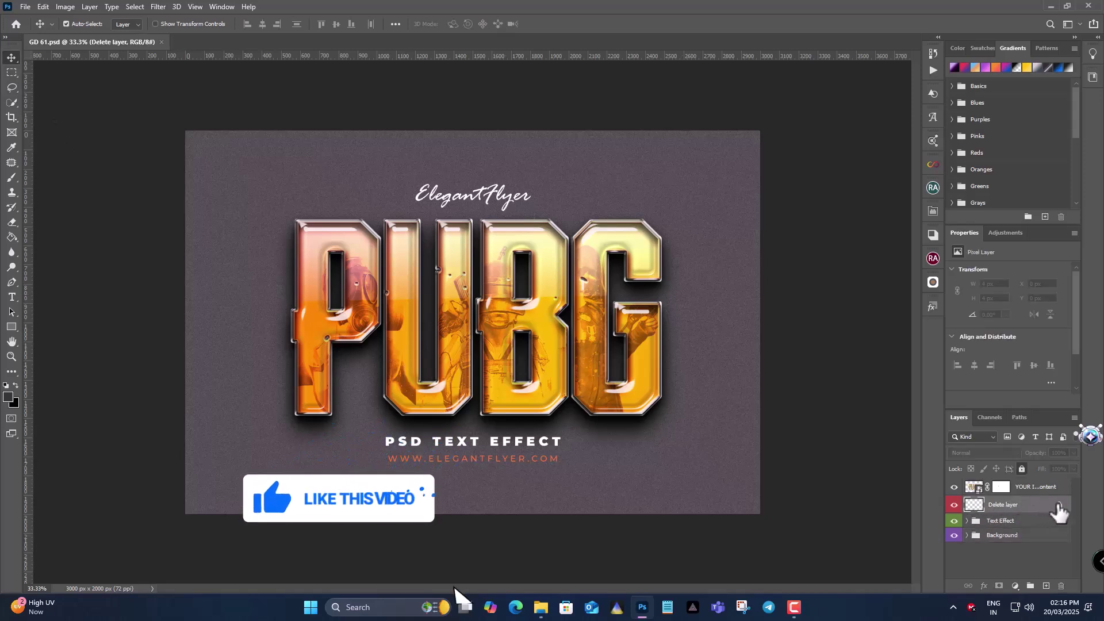
pyautogui.click(954, 504)
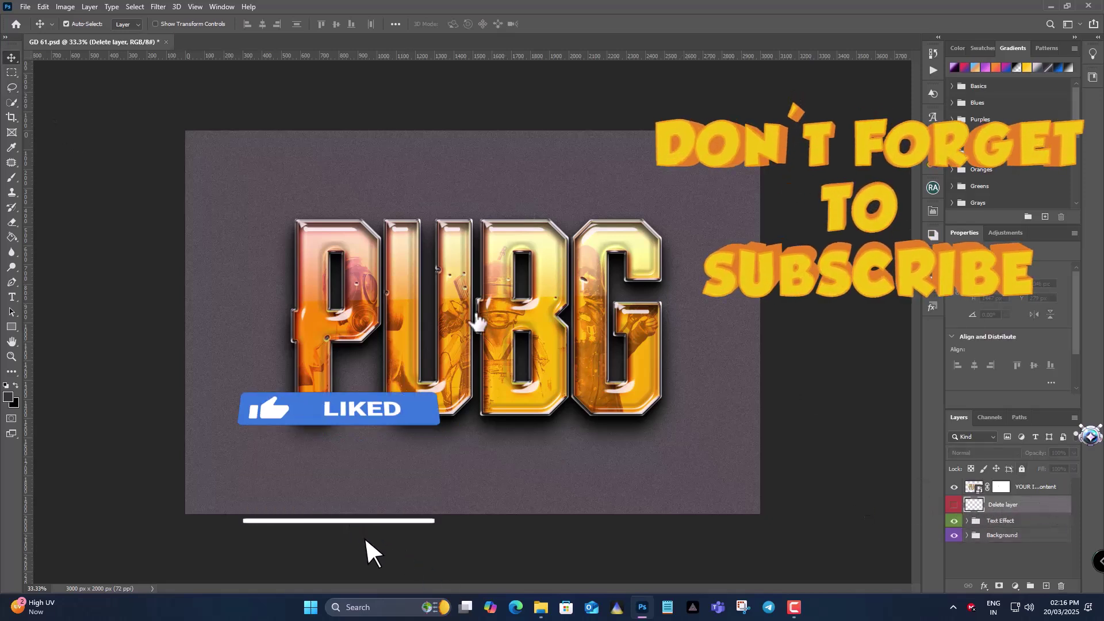
pyautogui.click(1004, 520)
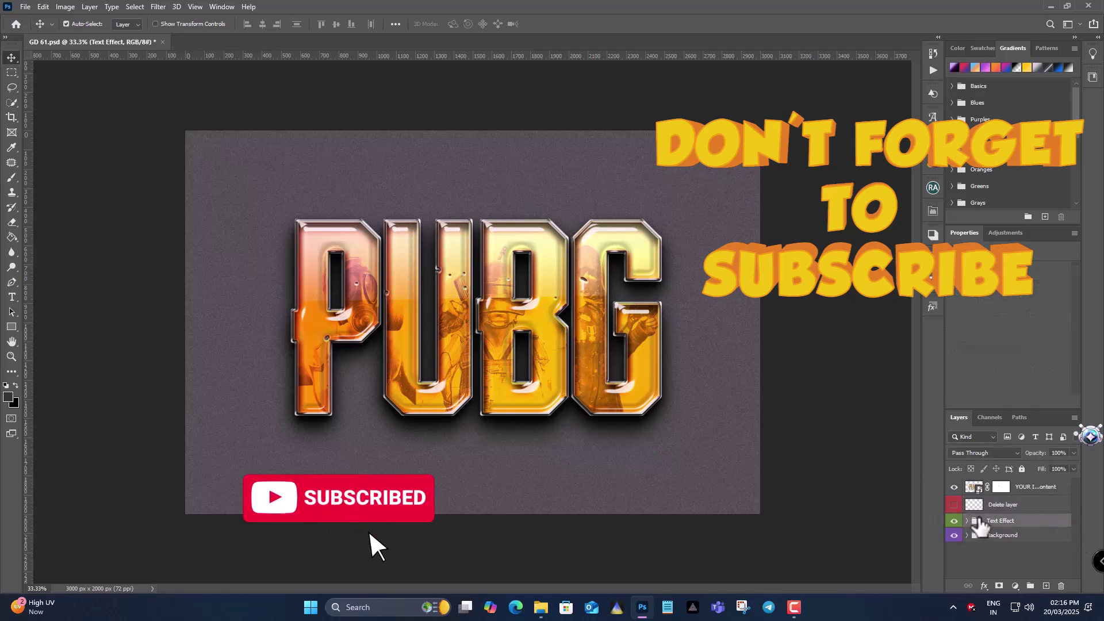
pyautogui.click(954, 520)
pyautogui.click(954, 520)
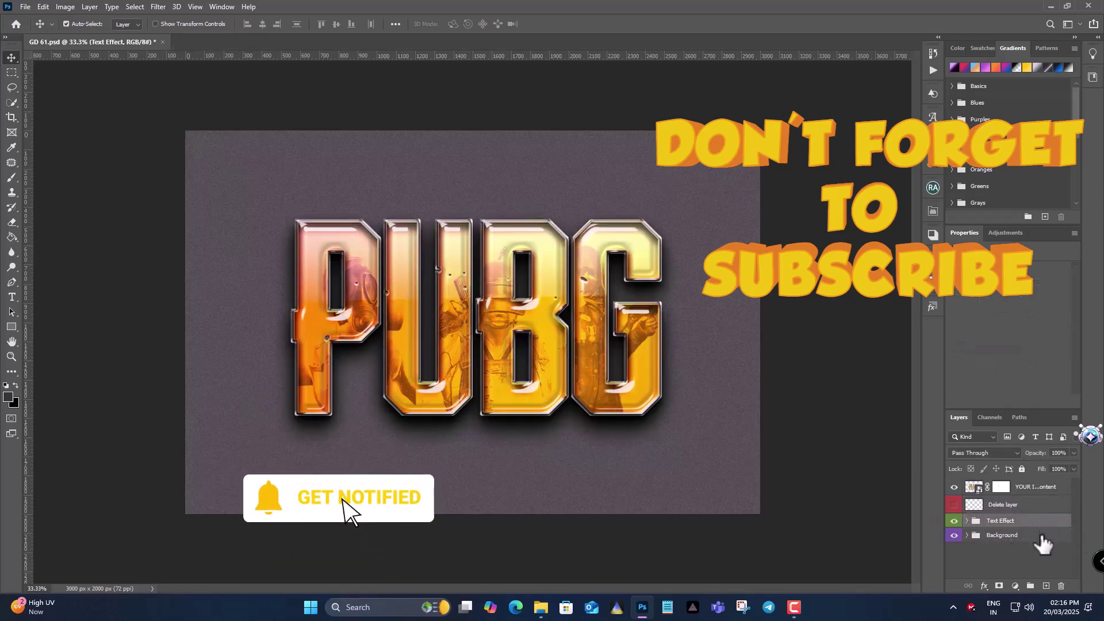
# Toggle the grey Background off and on, then select the YOUR IMAGES HERE smart object layer.
pyautogui.click(1042, 534)
pyautogui.click(955, 535)
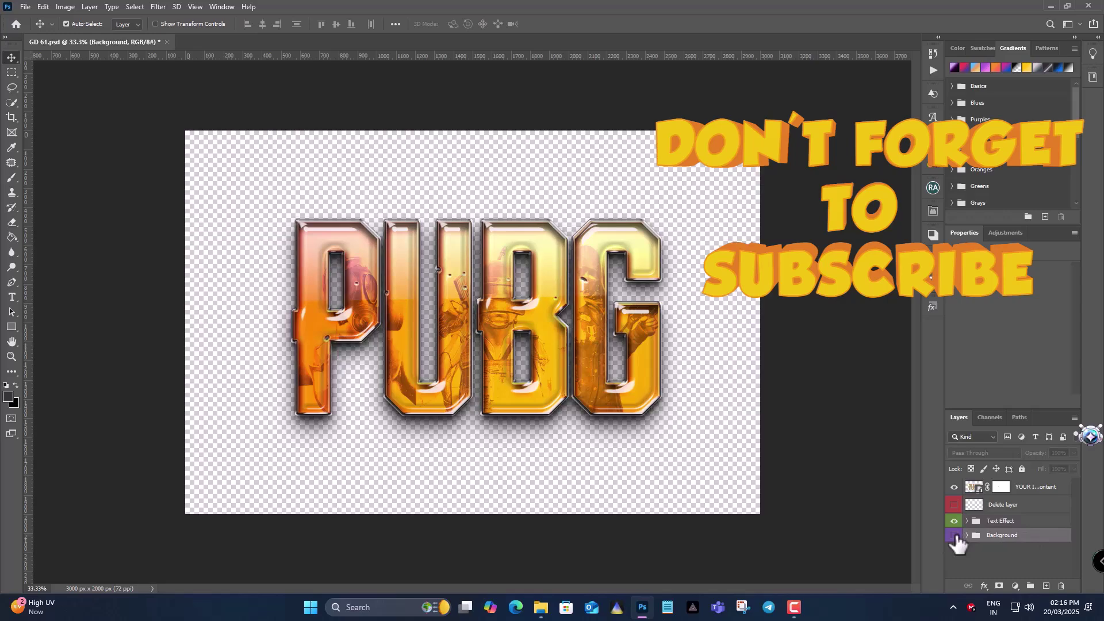
pyautogui.click(954, 535)
pyautogui.click(969, 489)
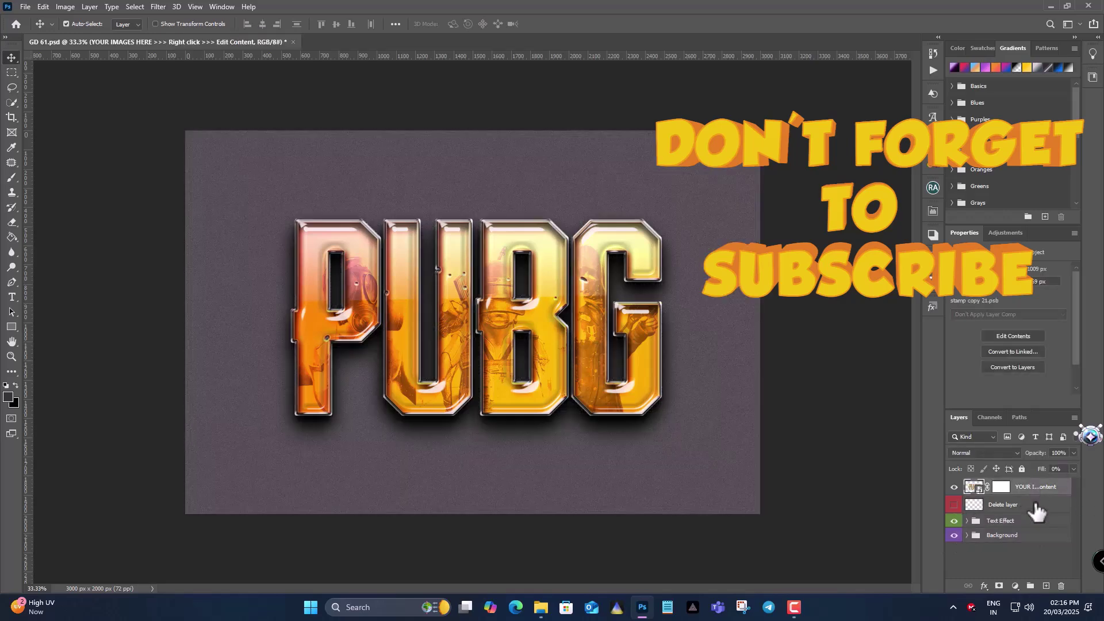
# Open the smart object's contents and change the PUBG wording to STAR.
pyautogui.doubleClick(976, 488)
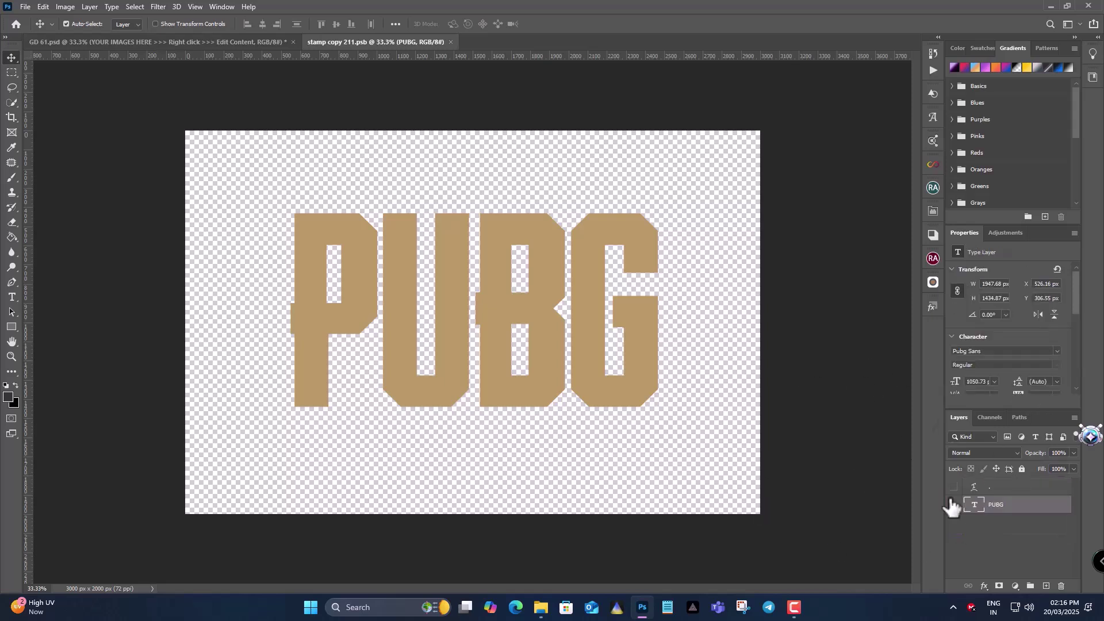
pyautogui.doubleClick(974, 504)
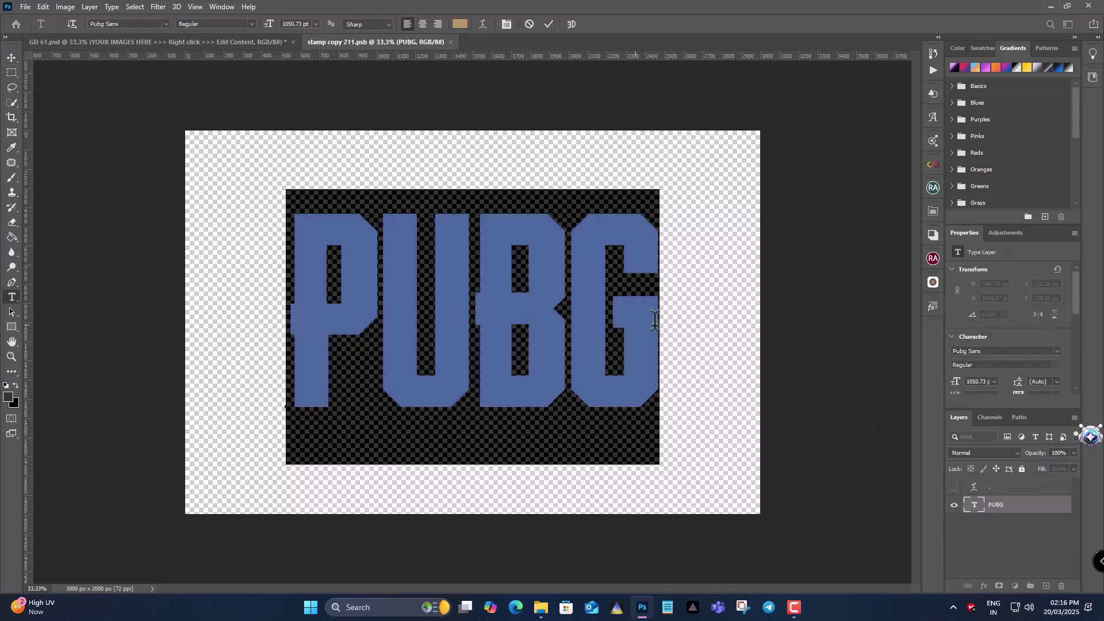
pyautogui.write('STAR')
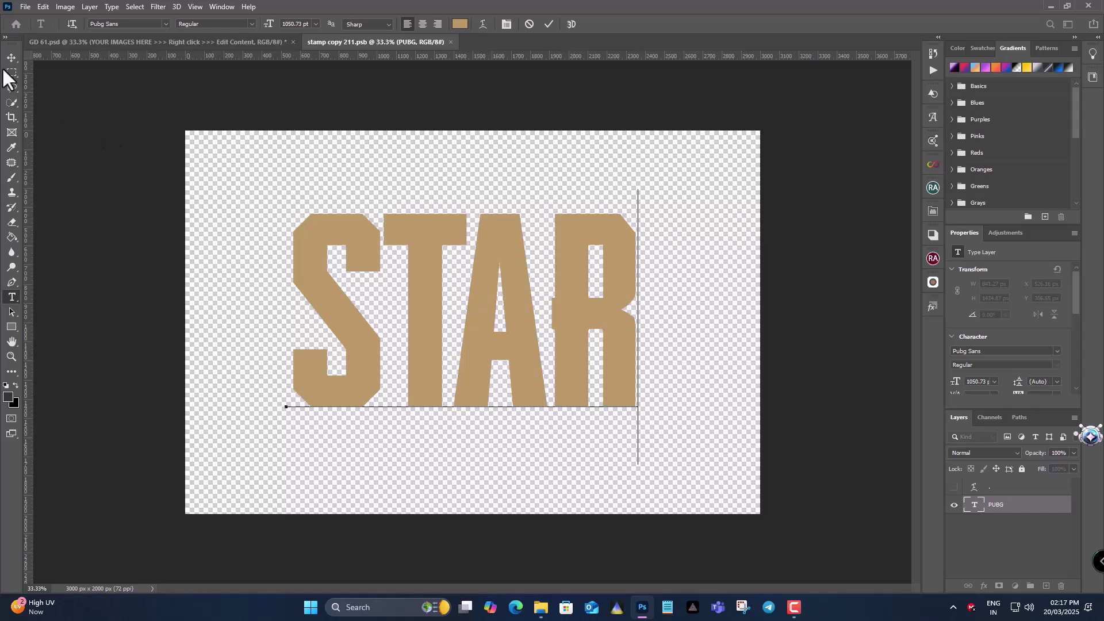
pyautogui.click(11, 57)
# Free Transform STAR toward the canvas centre, then close the smart object saving changes.
pyautogui.click(43, 7)
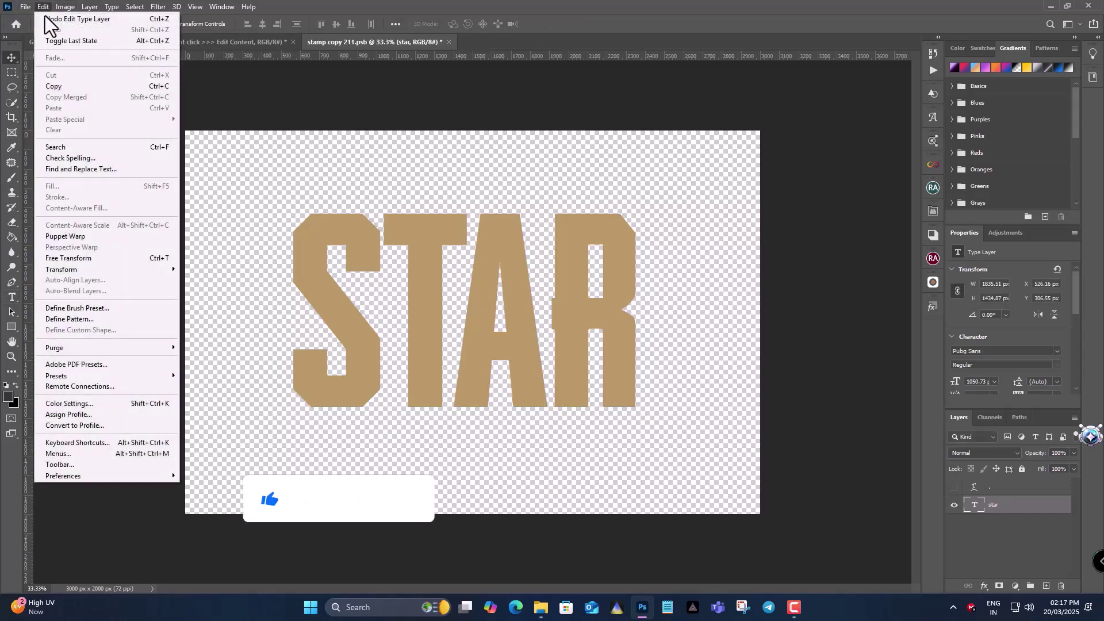
pyautogui.click(113, 257)
pyautogui.moveTo(500, 315)
pyautogui.mouseDown()
pyautogui.moveTo(504, 331)
pyautogui.moveTo(510, 308)
pyautogui.mouseUp()
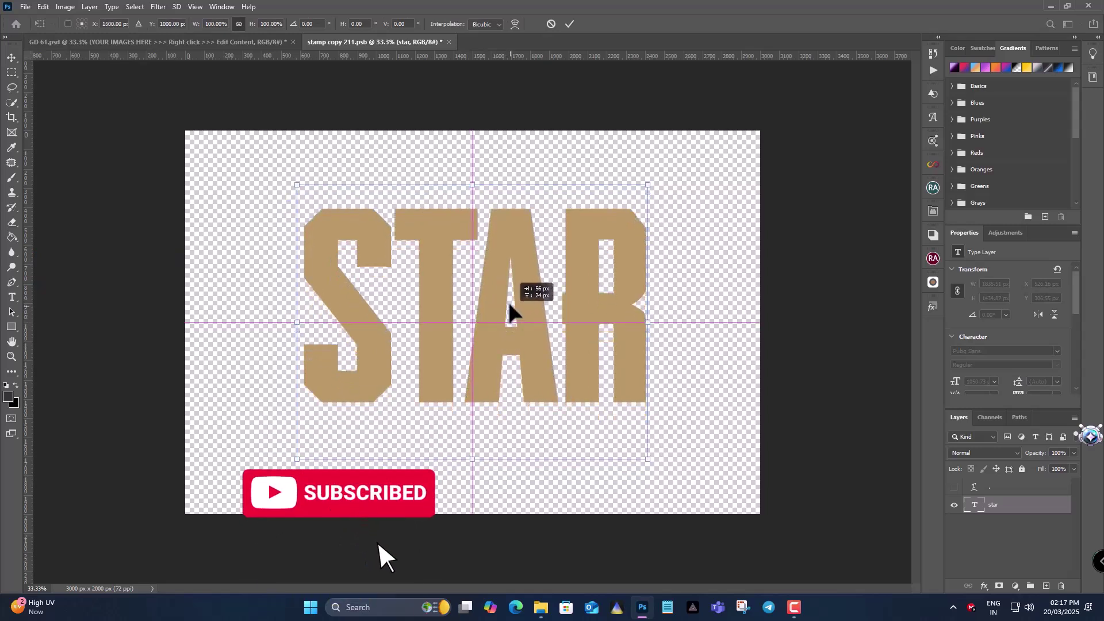
pyautogui.click(10, 57)
pyautogui.click(448, 42)
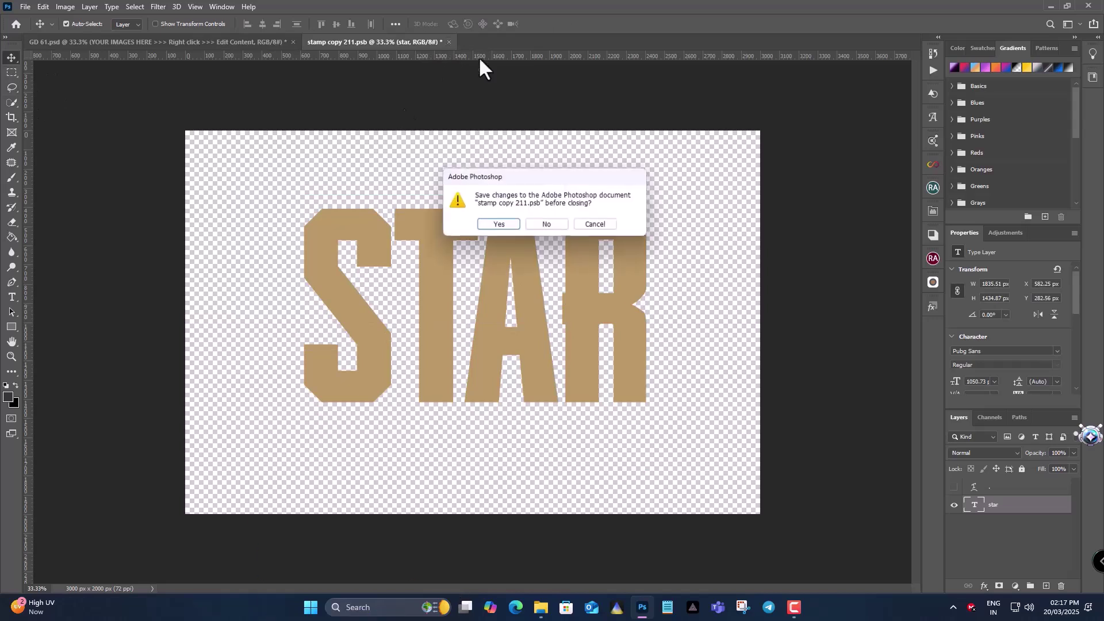
pyautogui.click(492, 224)
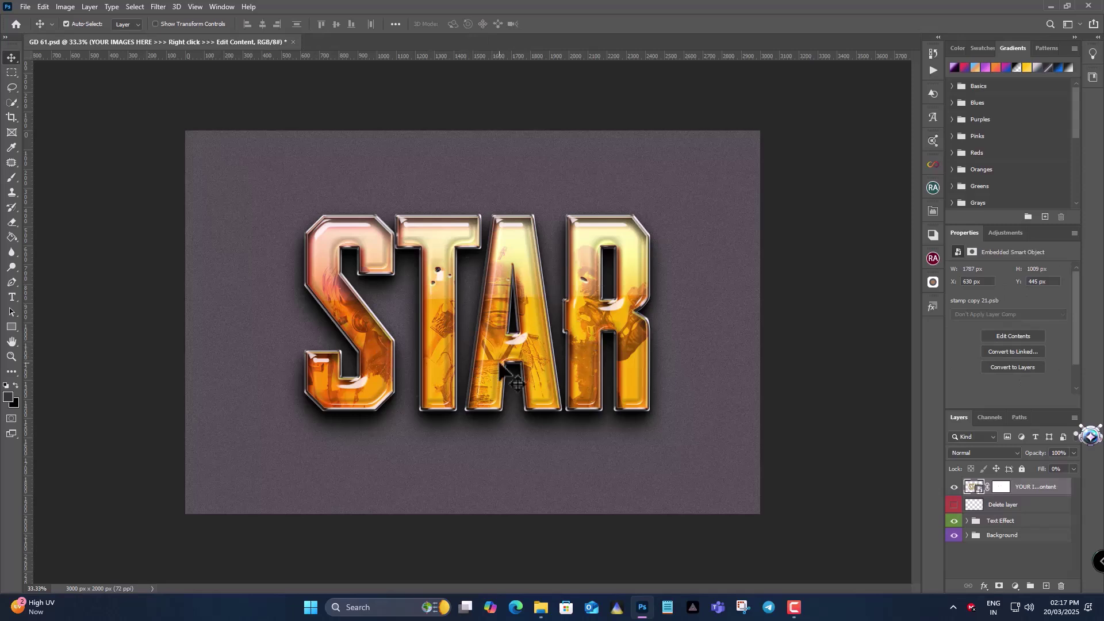
# Expand the Text Effect group and toggle the top two text layers off and on.
pyautogui.click(1021, 523)
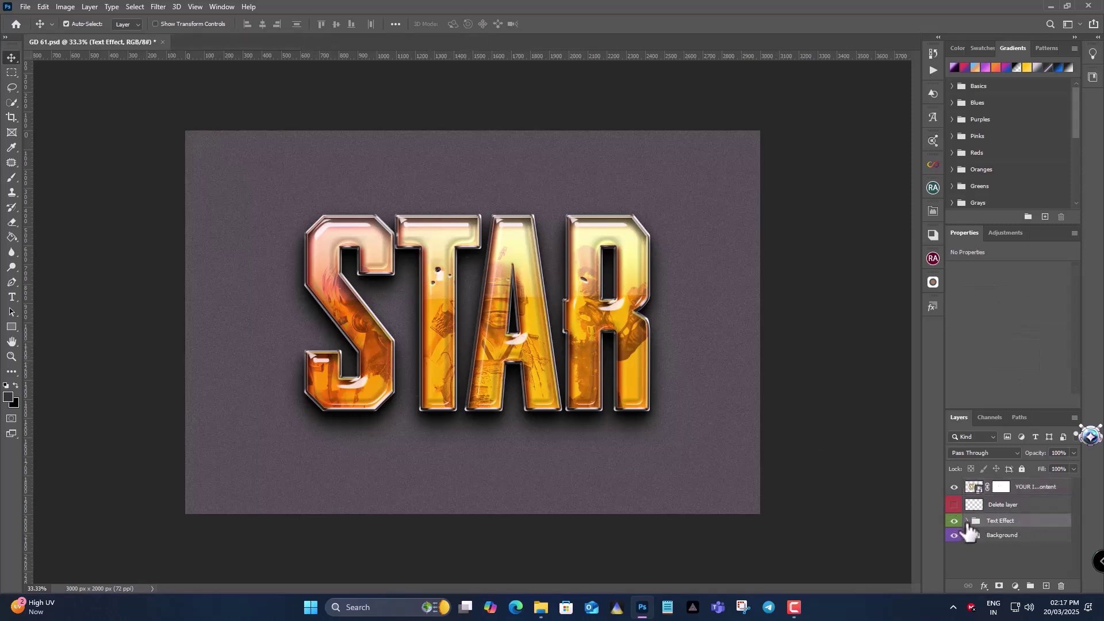
pyautogui.click(968, 520)
pyautogui.scroll(-2, 1022, 556)
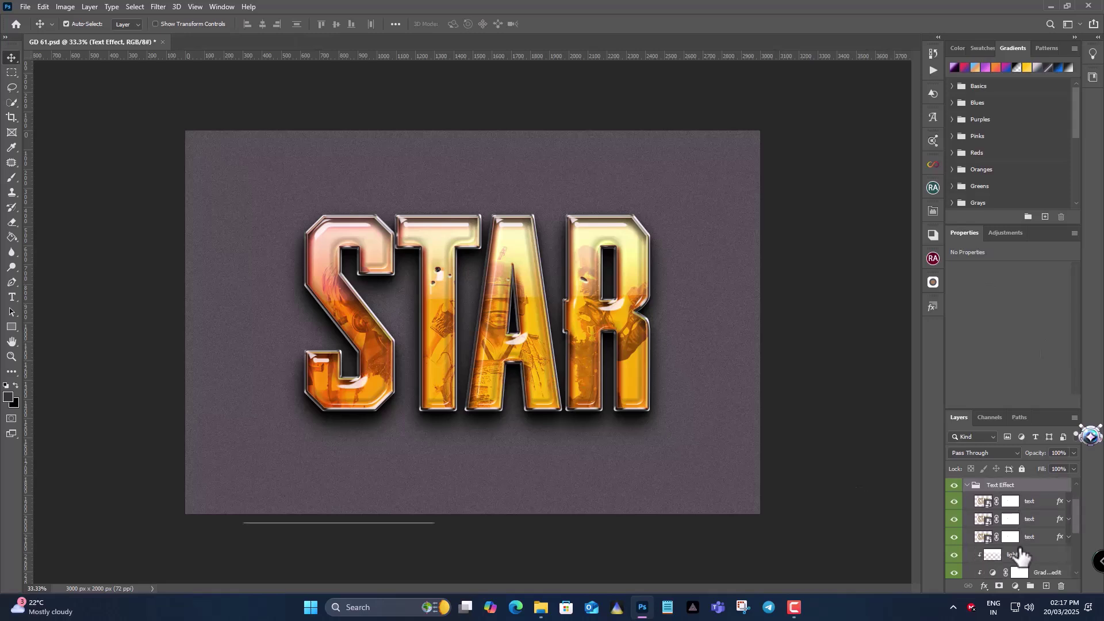
pyautogui.click(954, 502)
pyautogui.click(954, 502)
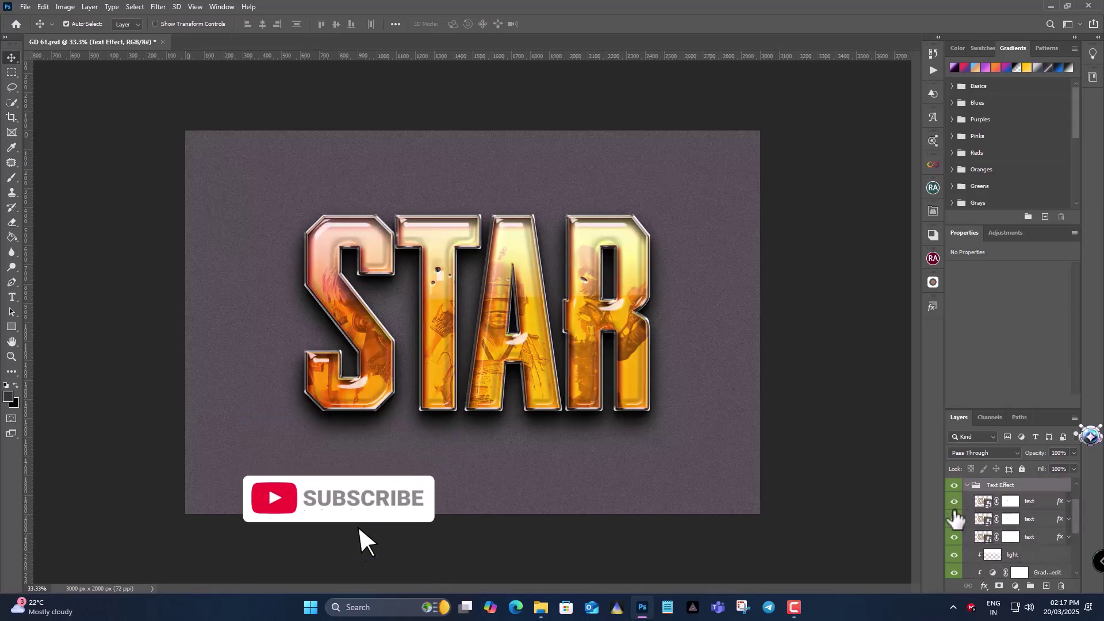
pyautogui.click(953, 519)
pyautogui.click(954, 519)
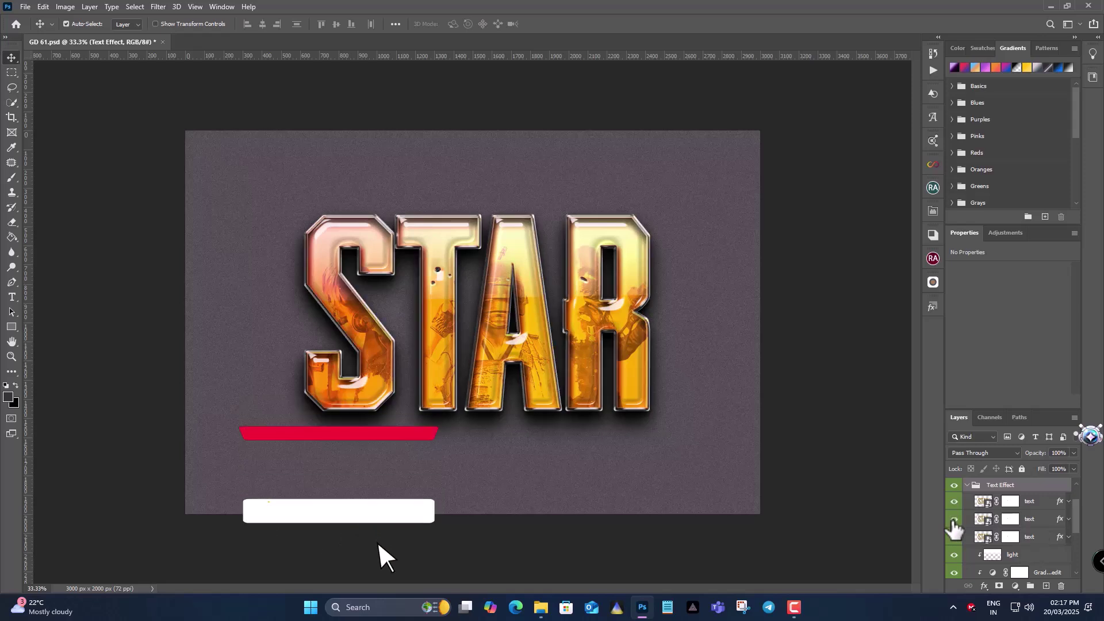
# Toggle the light highlight layer and the orange gradient-map tint to check their contribution.
pyautogui.click(954, 537)
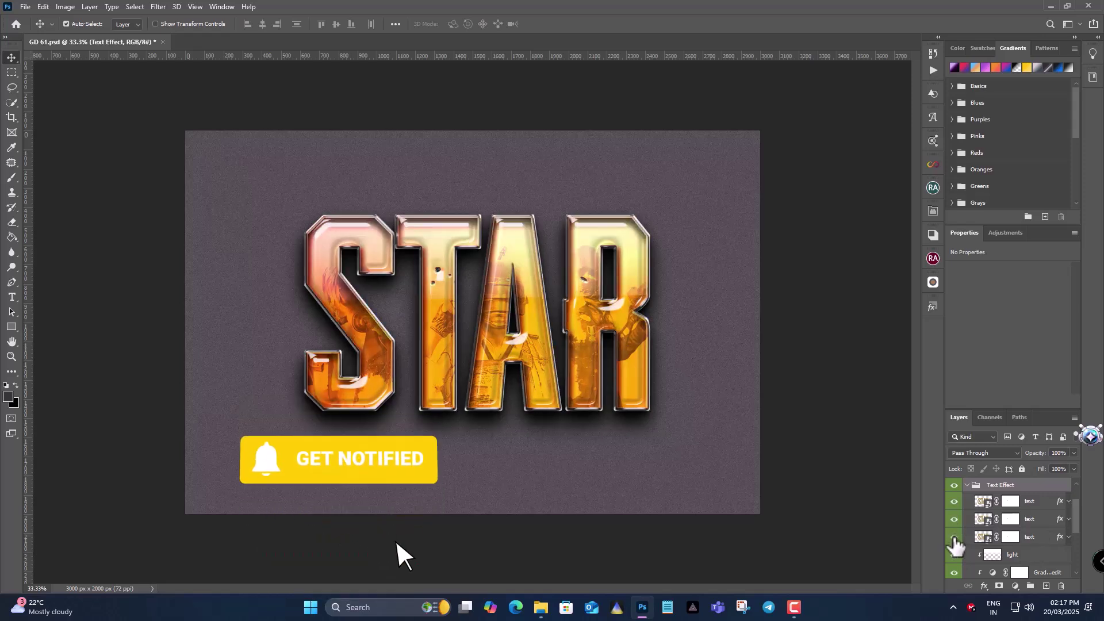
pyautogui.scroll(-1, 1035, 546)
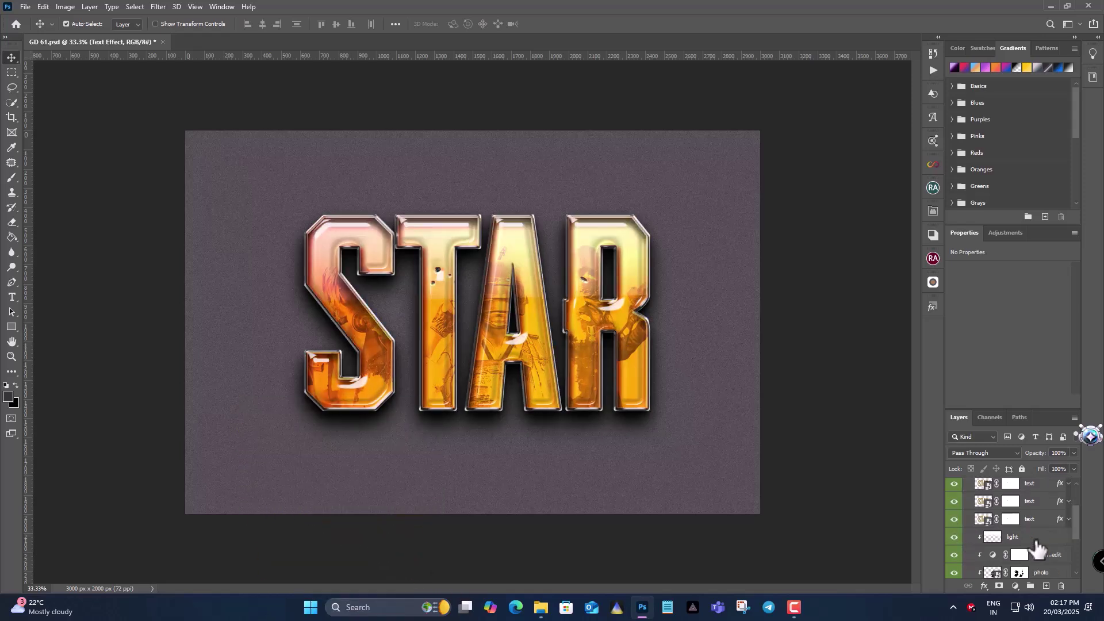
pyautogui.click(954, 536)
pyautogui.click(1038, 539)
pyautogui.scroll(-2, 1015, 537)
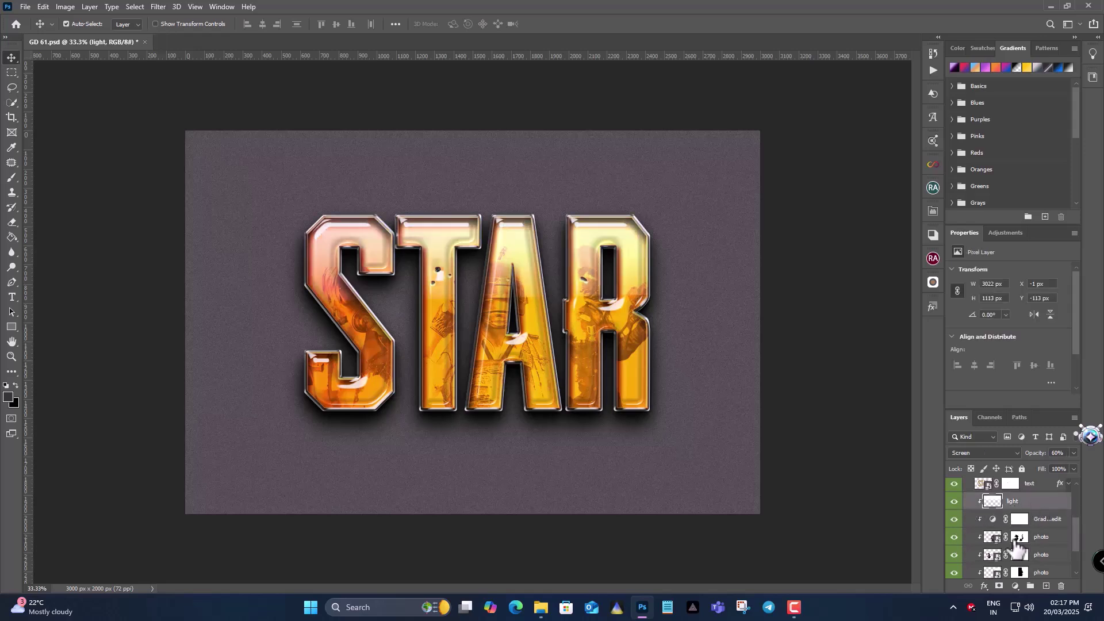
pyautogui.click(954, 520)
# Hide and reshow the photo layers inside the letters, including the A and bottom photo.
pyautogui.click(1056, 538)
pyautogui.scroll(-1, 1047, 549)
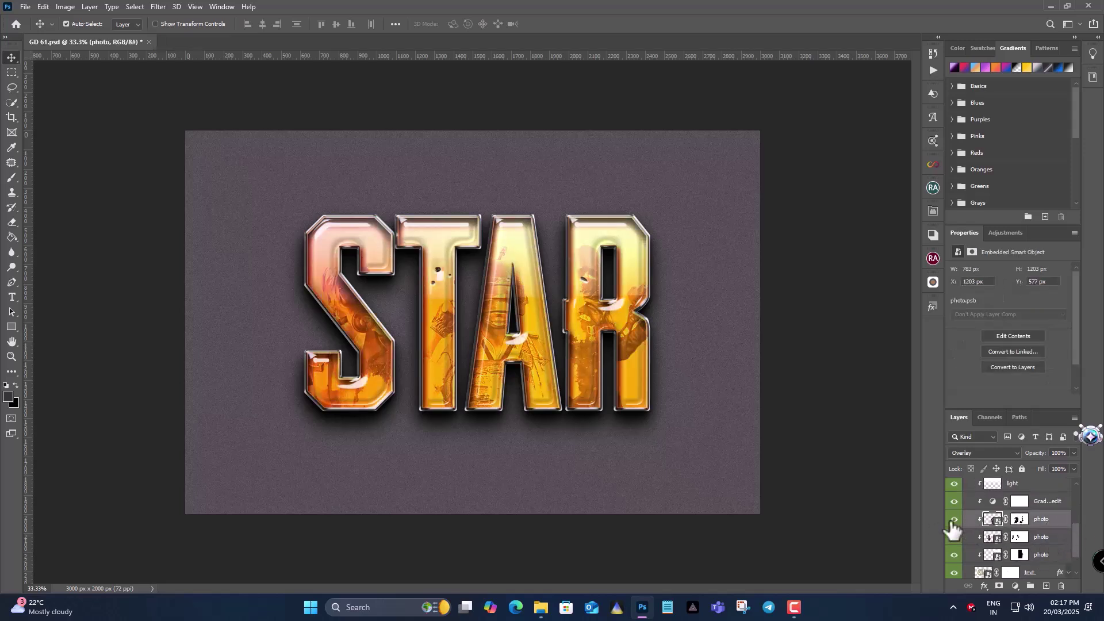
pyautogui.click(954, 519)
pyautogui.click(953, 521)
pyautogui.click(954, 554)
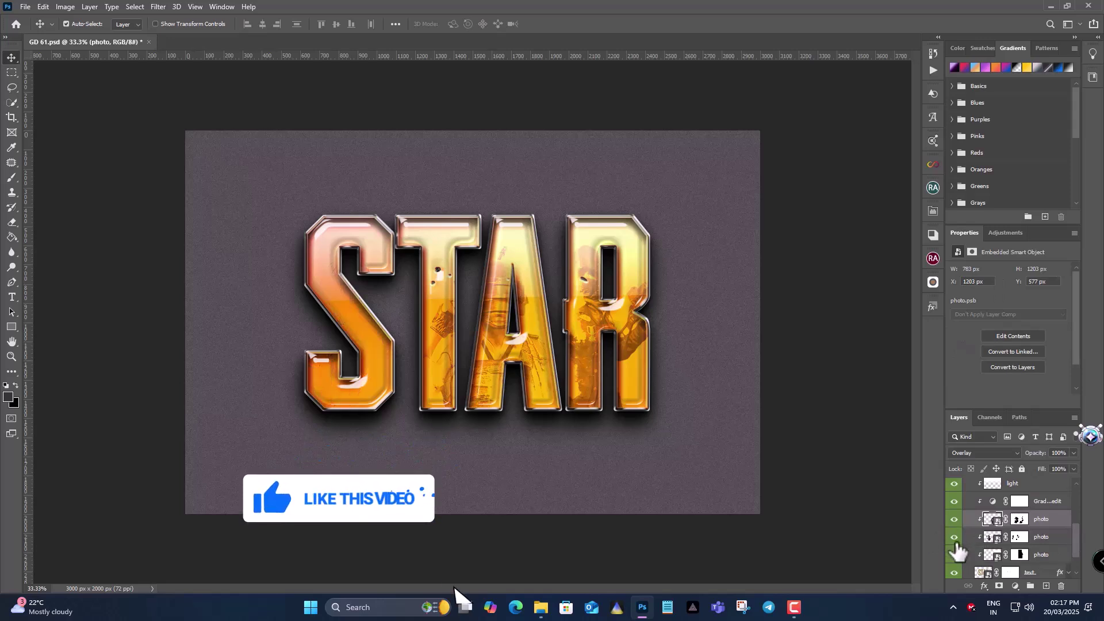
pyautogui.click(954, 554)
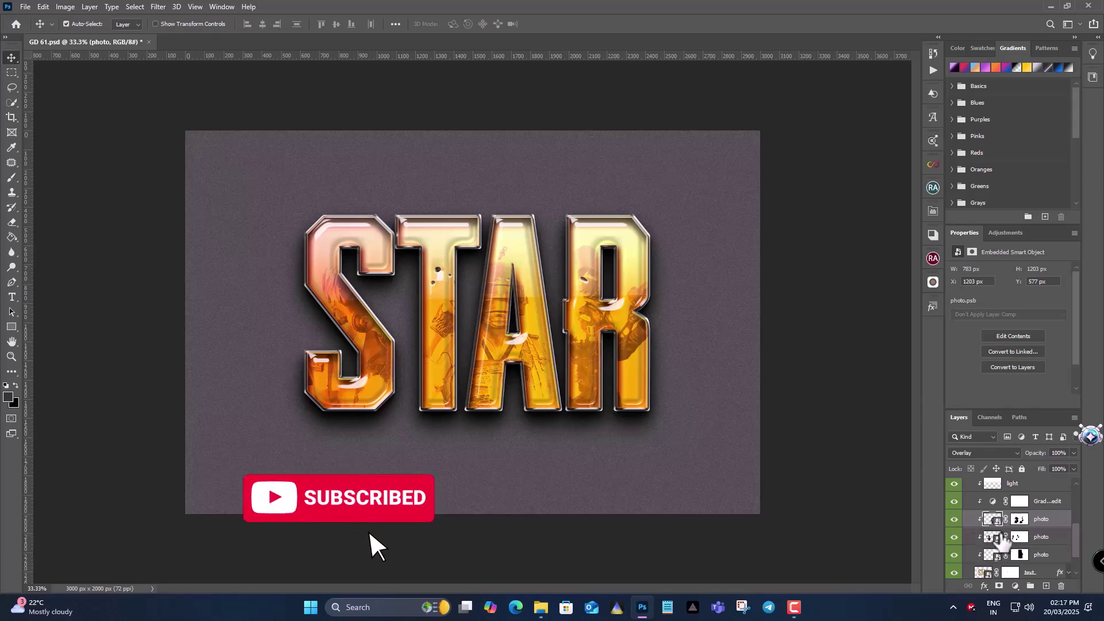
# Open the photo smart object and Place Embedded a night portrait, scaled to cover the canvas.
pyautogui.doubleClick(992, 519)
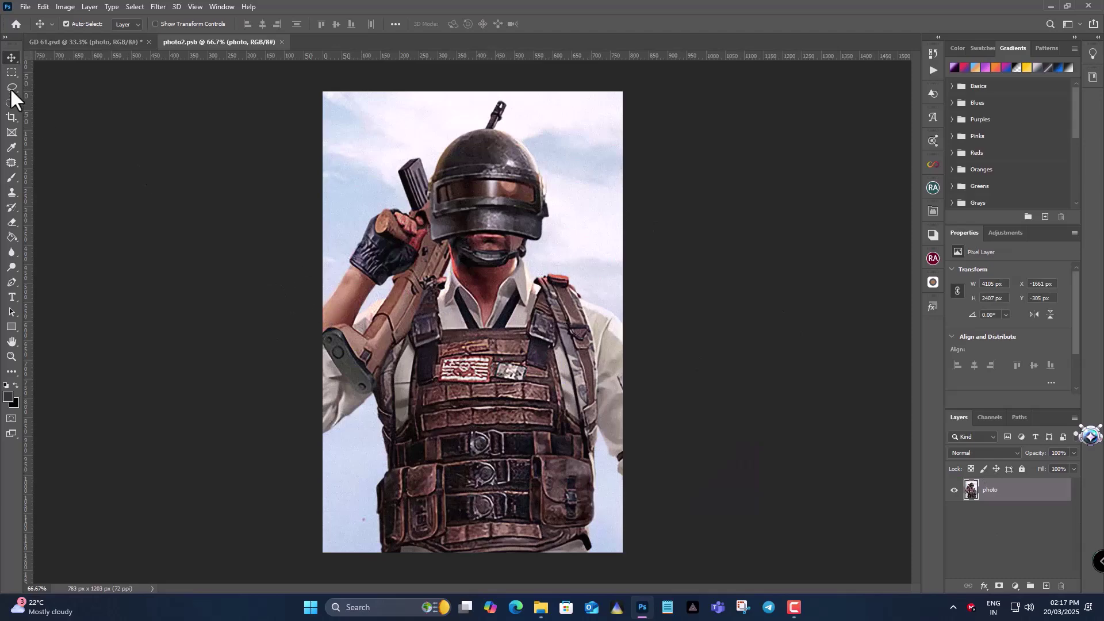
pyautogui.click(27, 6)
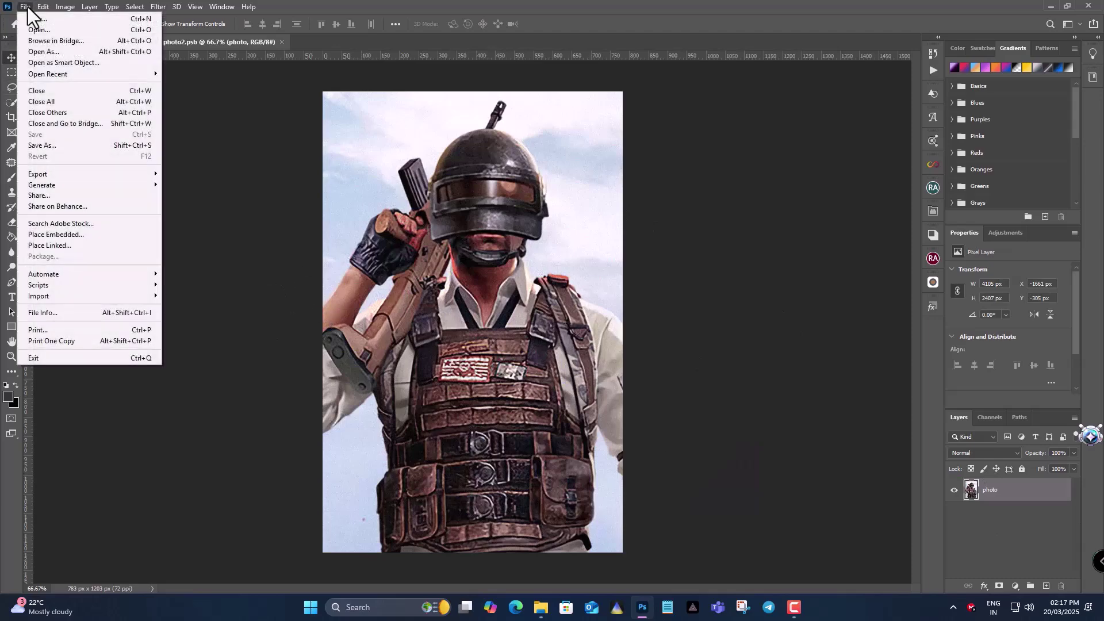
pyautogui.click(71, 232)
pyautogui.click(988, 407)
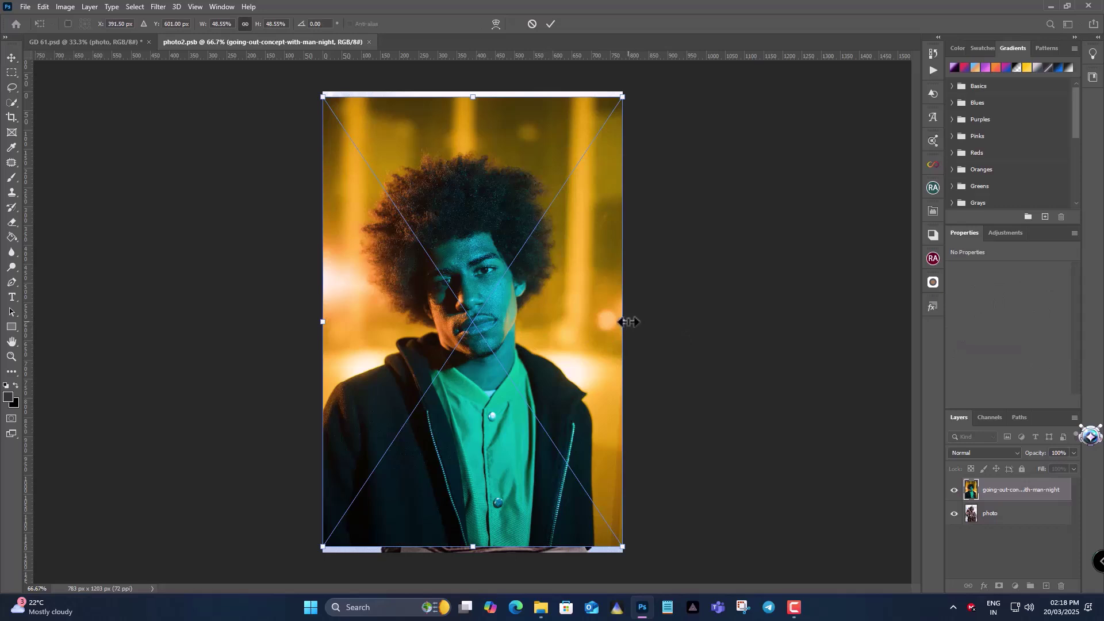
pyautogui.moveTo(622, 322); pyautogui.dragTo(631, 358)
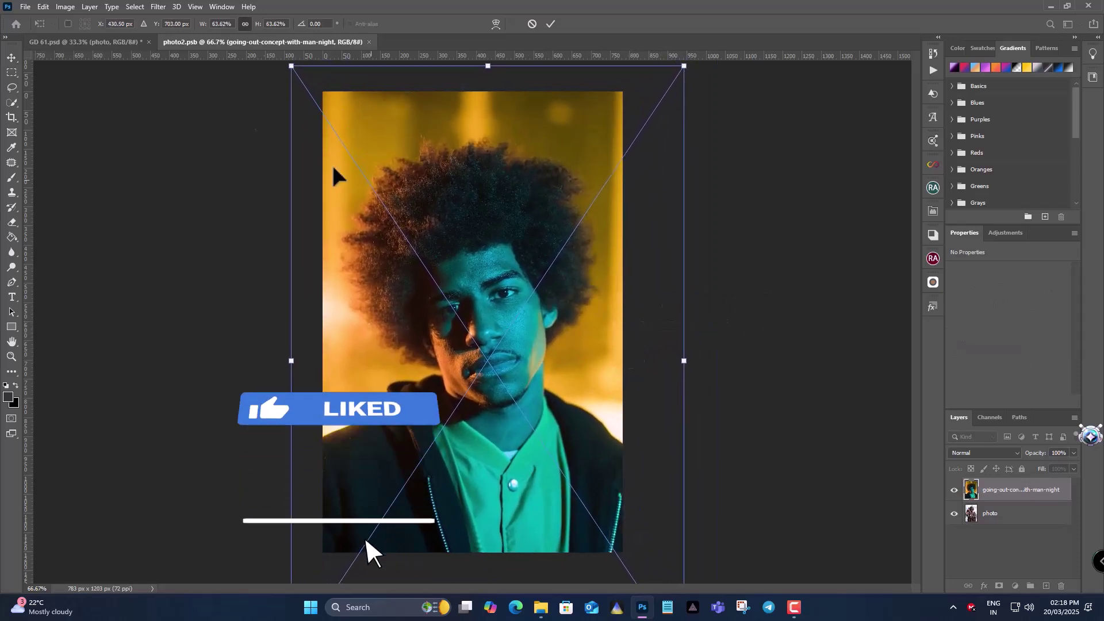
pyautogui.press('Return')
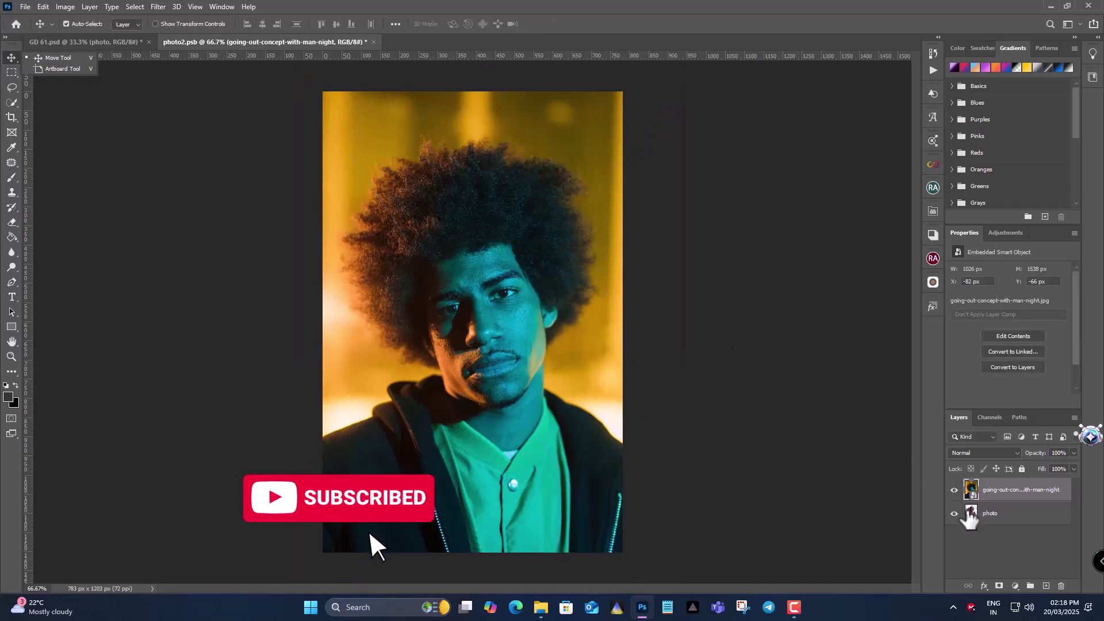
# Hide the old soldier photo and close photo2.psb, saving the changes.
pyautogui.click(954, 514)
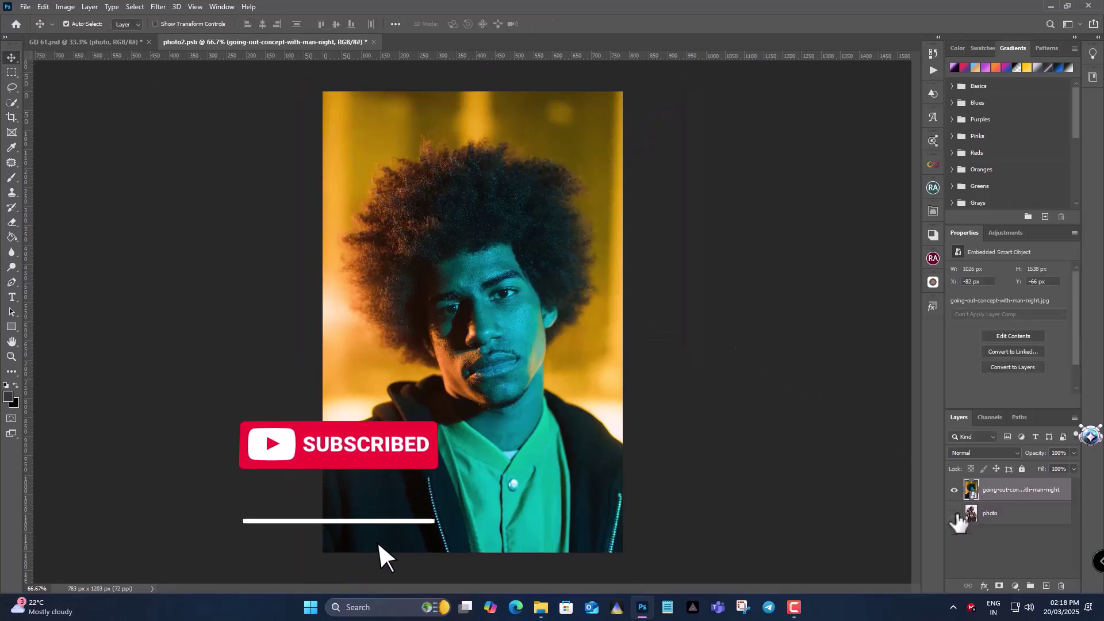
pyautogui.click(372, 42)
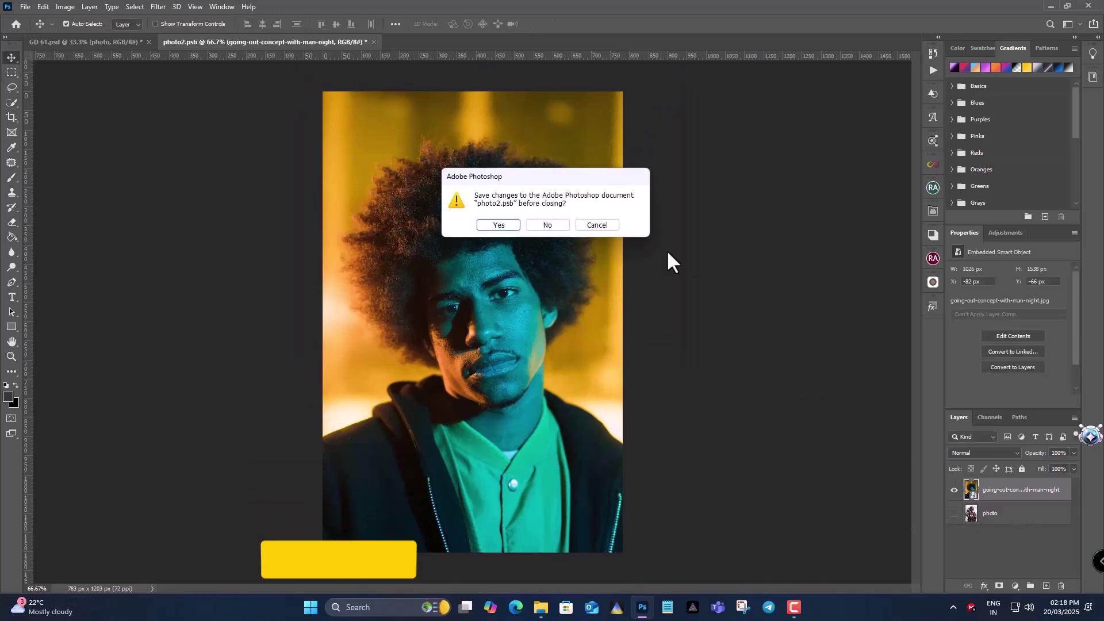
pyautogui.click(498, 225)
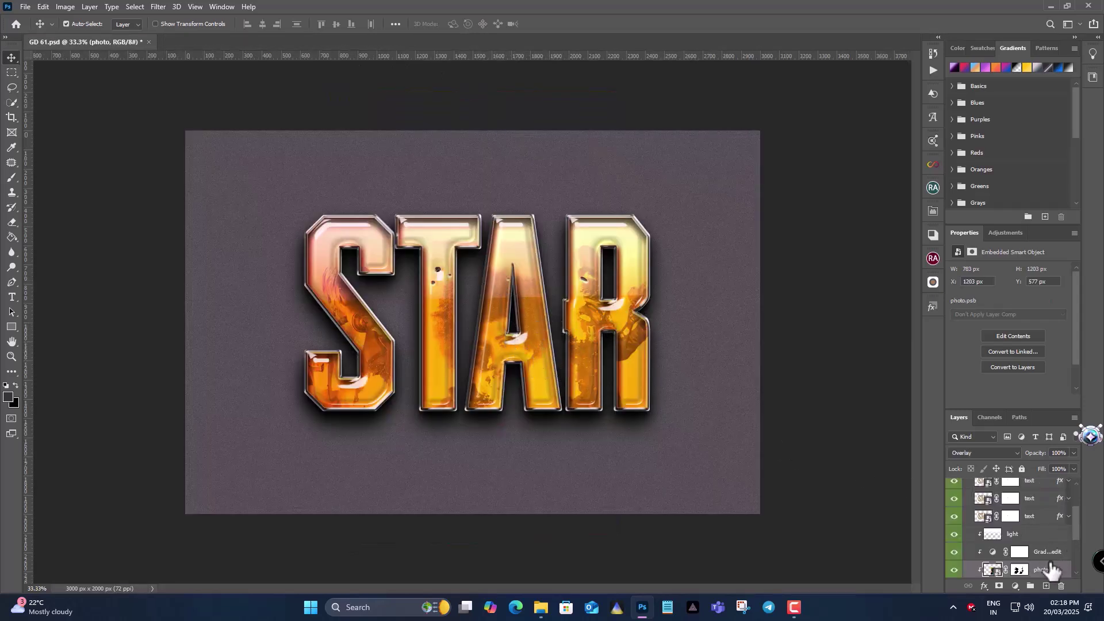
# Free Transform the portrait upward inside the letters, then briefly toggle the middle photo layer.
pyautogui.click(43, 7)
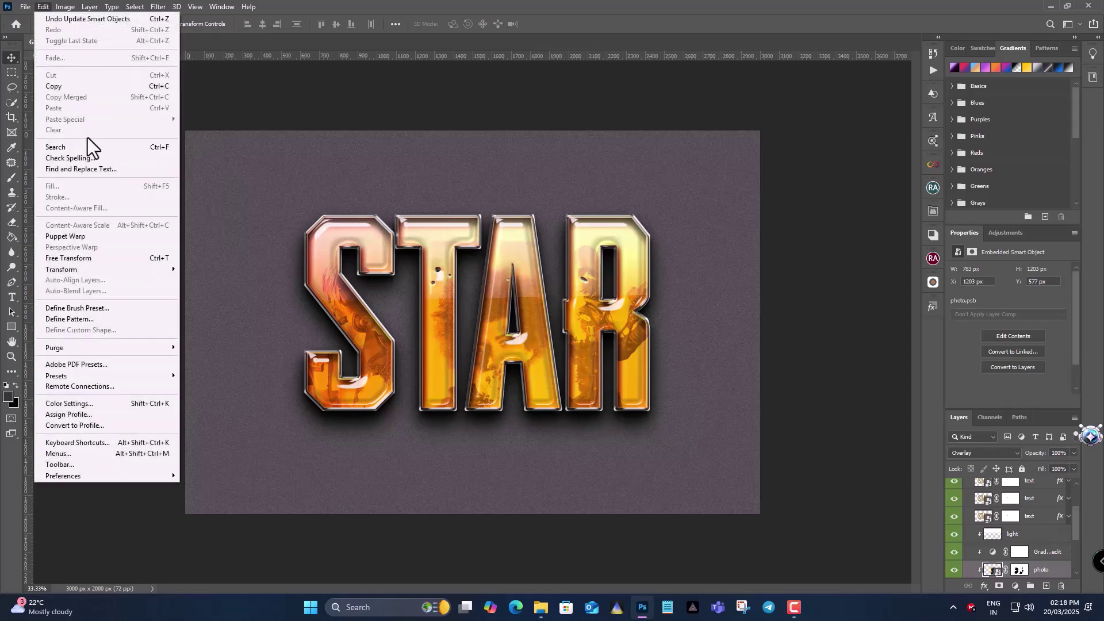
pyautogui.click(100, 258)
pyautogui.moveTo(512, 352)
pyautogui.mouseDown()
pyautogui.moveTo(513, 323)
pyautogui.moveTo(540, 322)
pyautogui.moveTo(520, 321)
pyautogui.mouseUp()
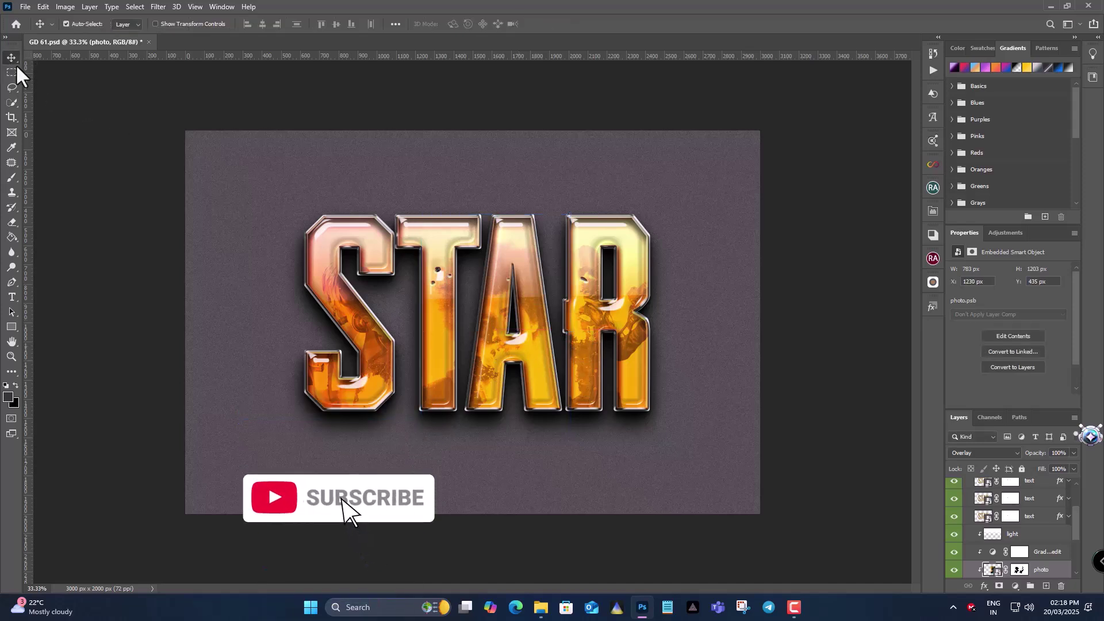
pyautogui.scroll(-2, 1020, 537)
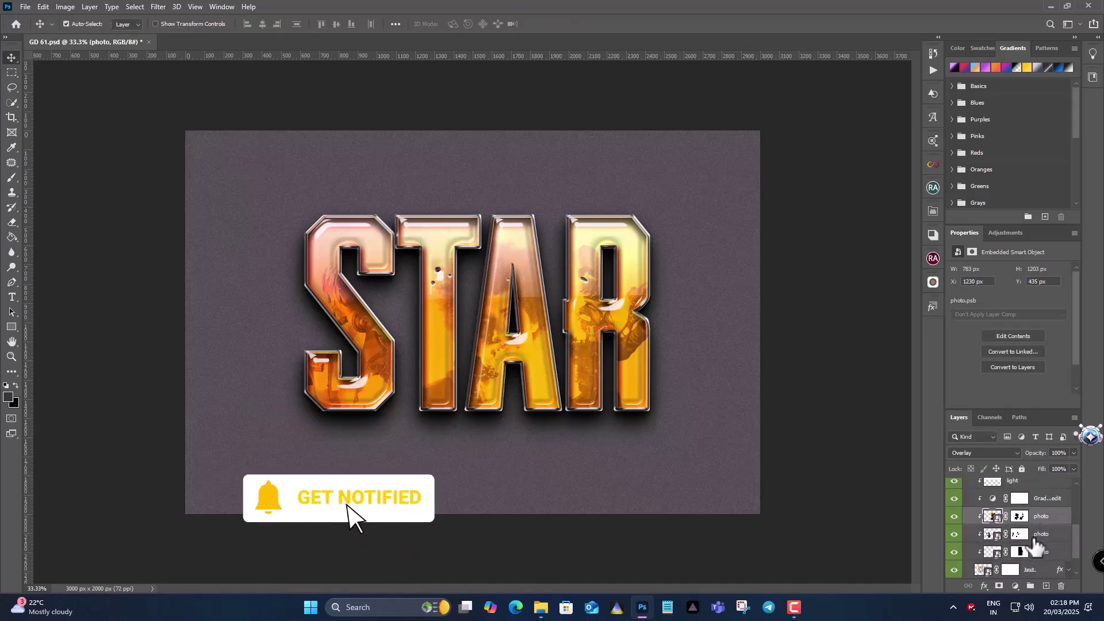
pyautogui.click(953, 534)
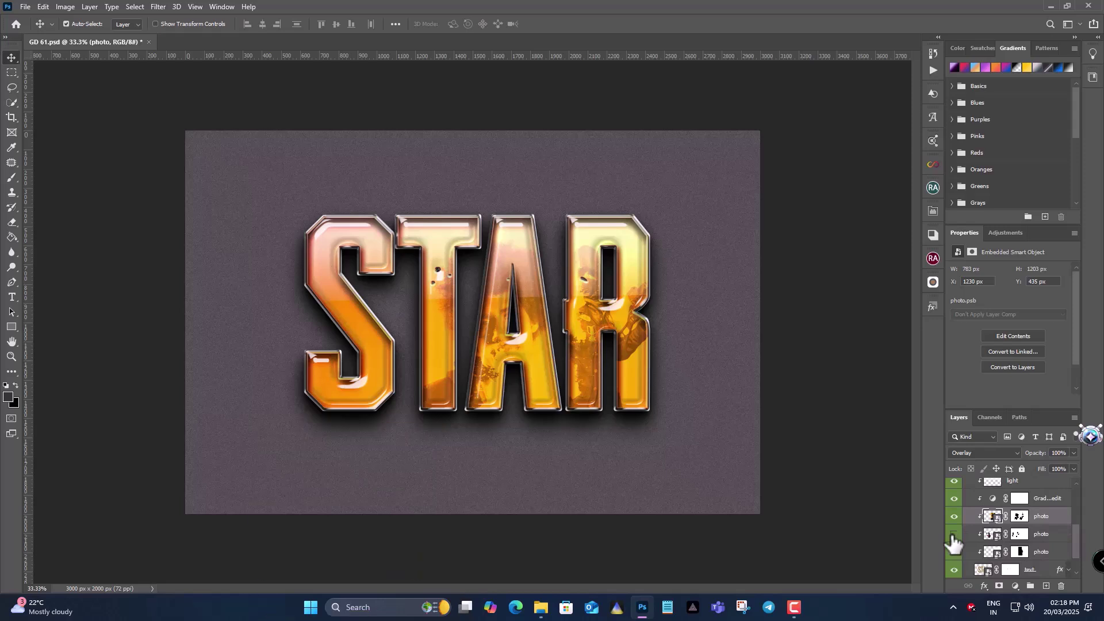
pyautogui.click(953, 535)
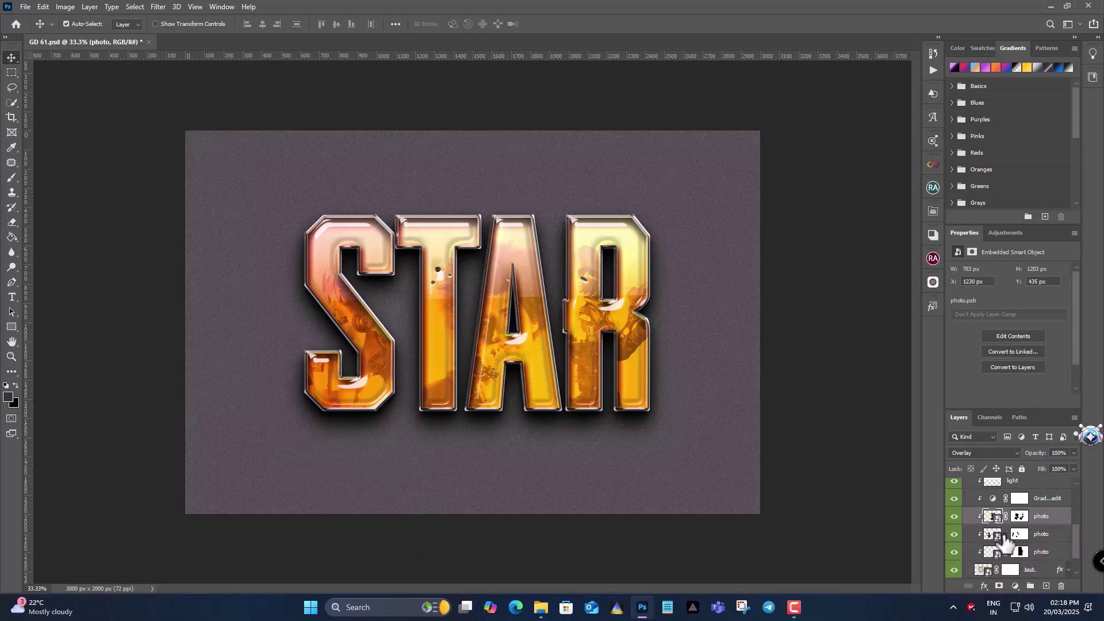
# Open photo3.psb and Place Embedded the capped-man portrait, enlarged to fill the canvas.
pyautogui.doubleClick(999, 536)
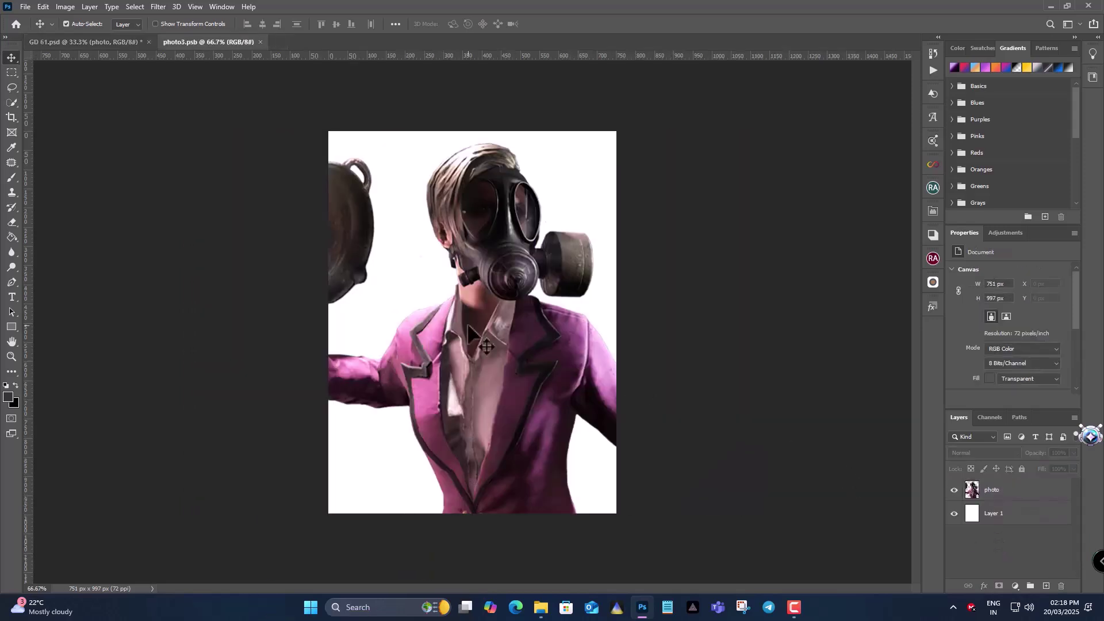
pyautogui.click(26, 11)
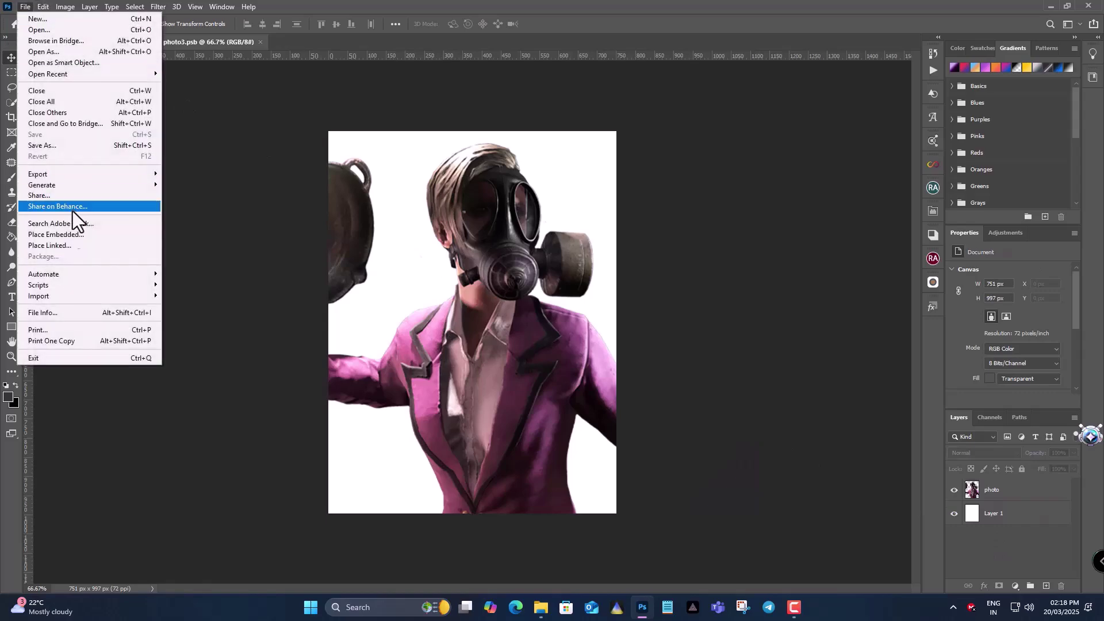
pyautogui.click(68, 235)
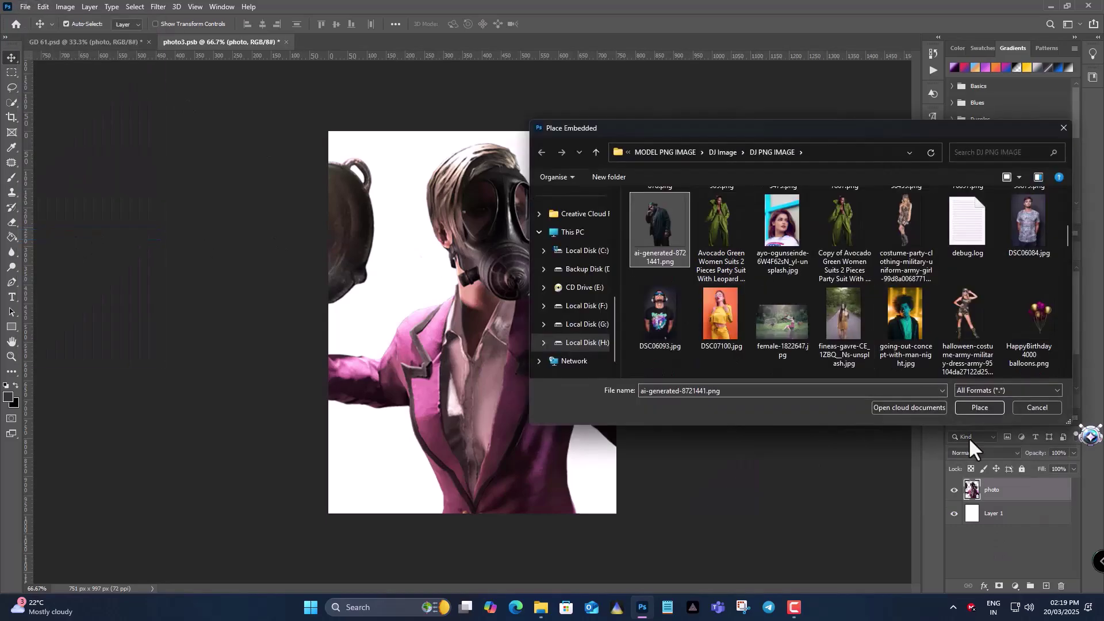
pyautogui.click(988, 408)
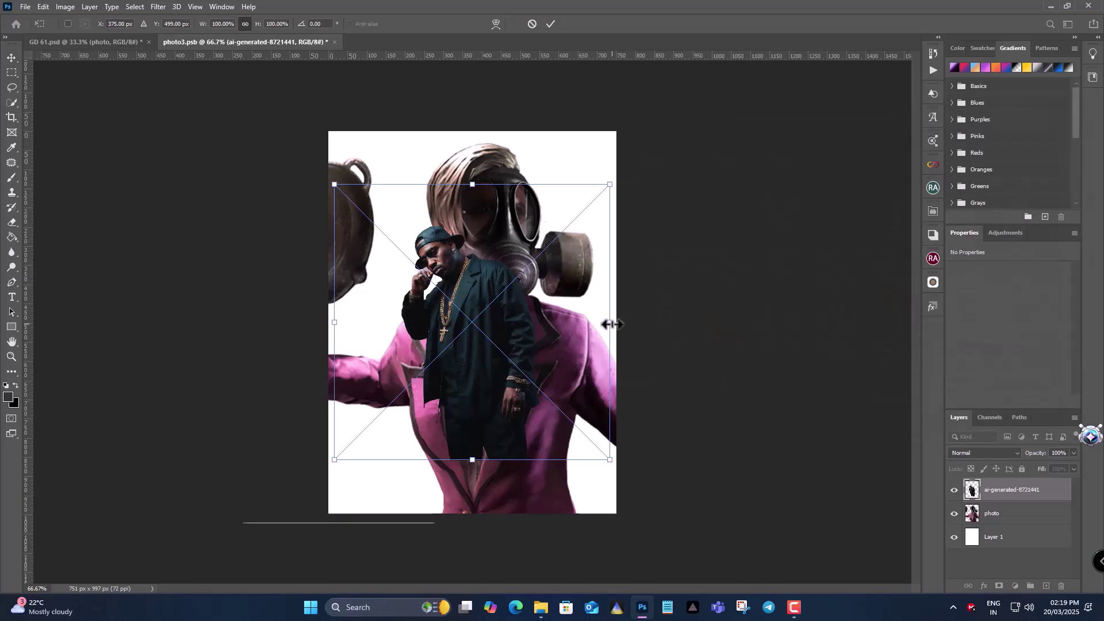
pyautogui.moveTo(611, 324); pyautogui.dragTo(684, 360)
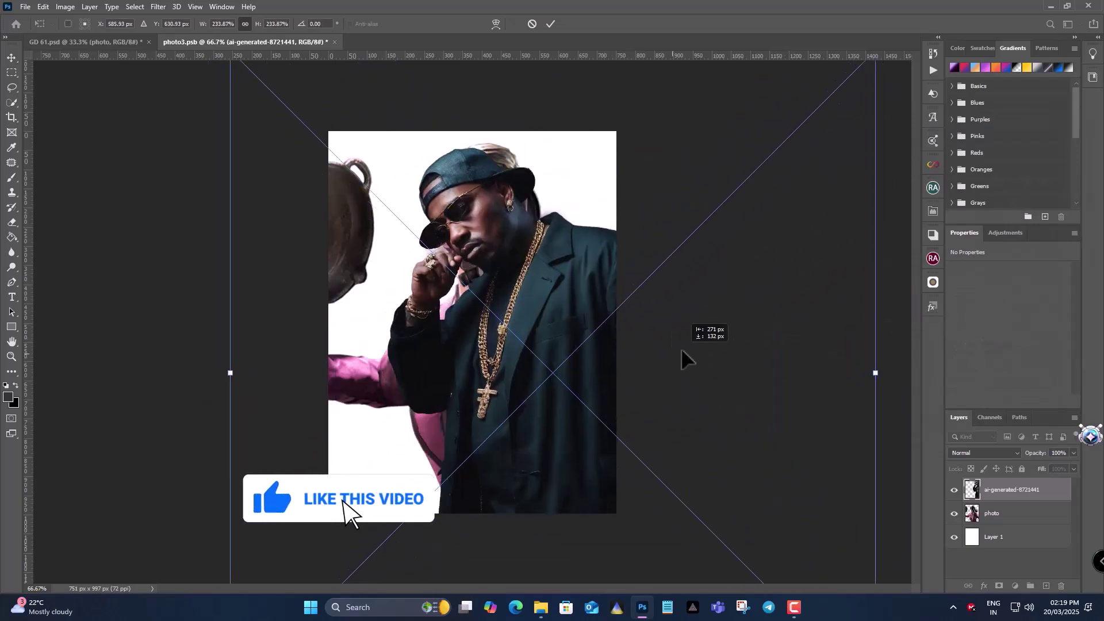
pyautogui.moveTo(681, 353)
pyautogui.mouseDown()
pyautogui.moveTo(828, 356)
pyautogui.moveTo(753, 362)
pyautogui.mouseUp()
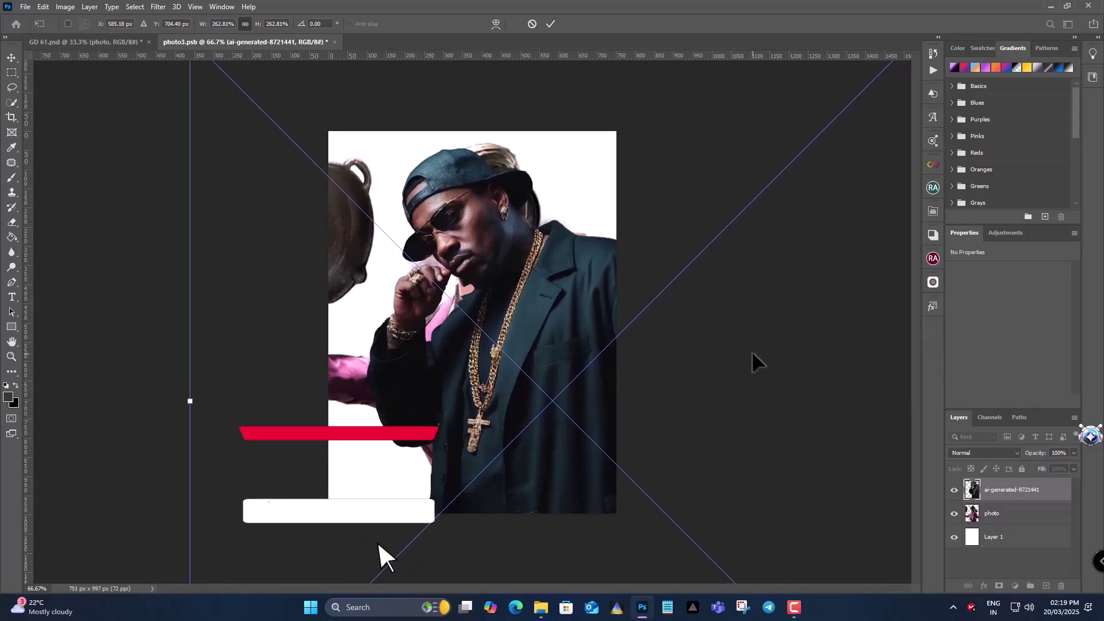
pyautogui.press('Return')
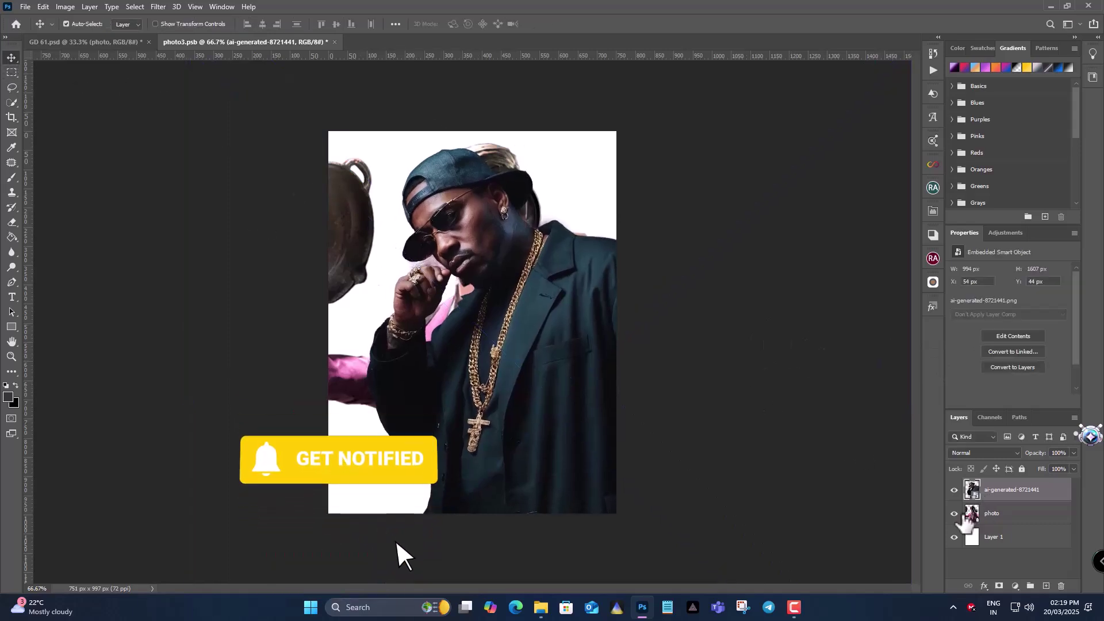
# Hide the old gas-mask figure layer and close the smart object, saving changes.
pyautogui.click(955, 514)
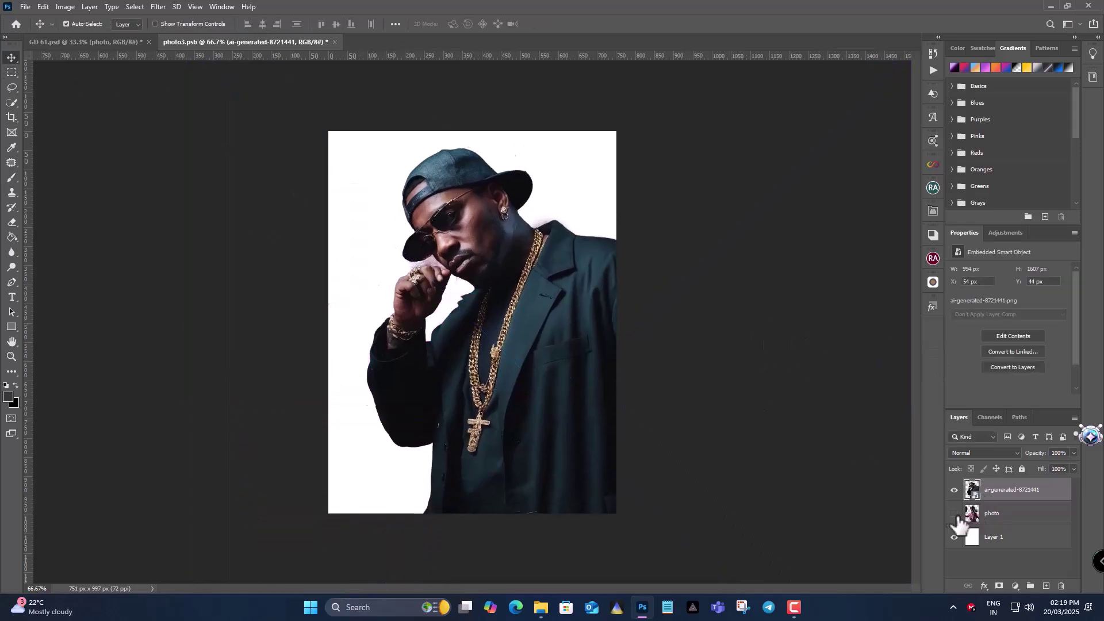
pyautogui.click(336, 41)
pyautogui.click(498, 225)
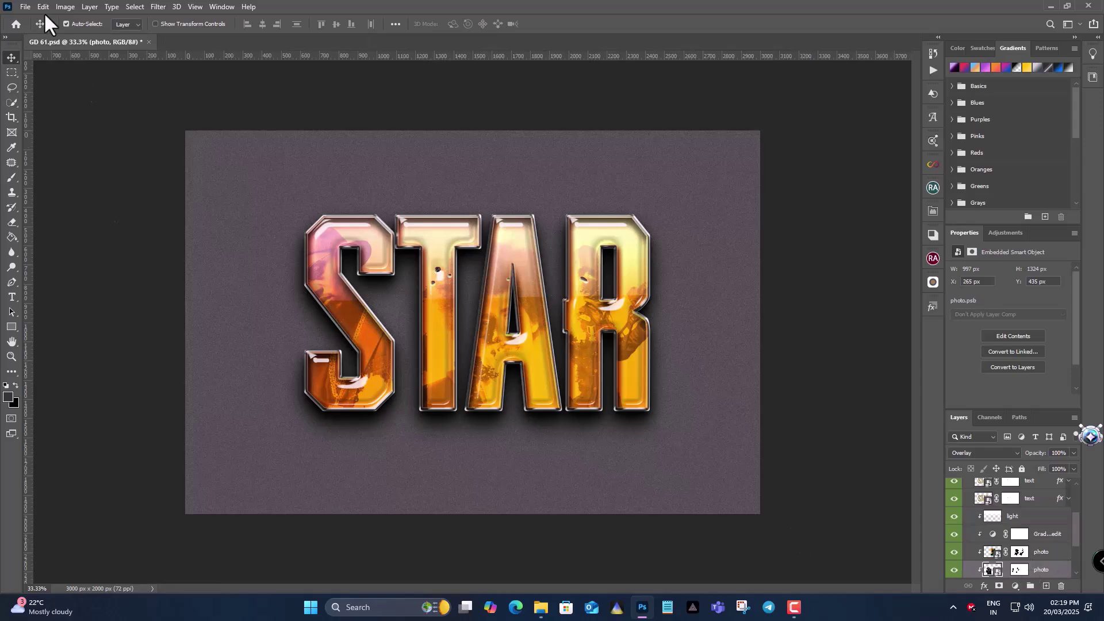
# Free Transform the capped-man portrait in the S slightly right and down and commit it.
pyautogui.click(43, 6)
pyautogui.click(116, 263)
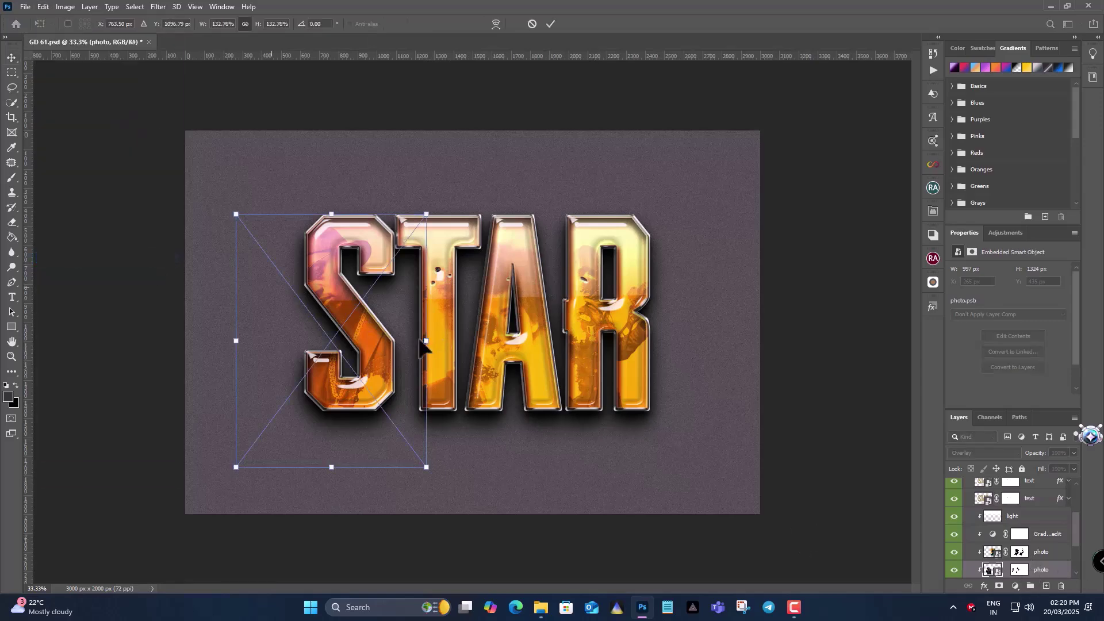
pyautogui.moveTo(402, 343); pyautogui.dragTo(379, 346)
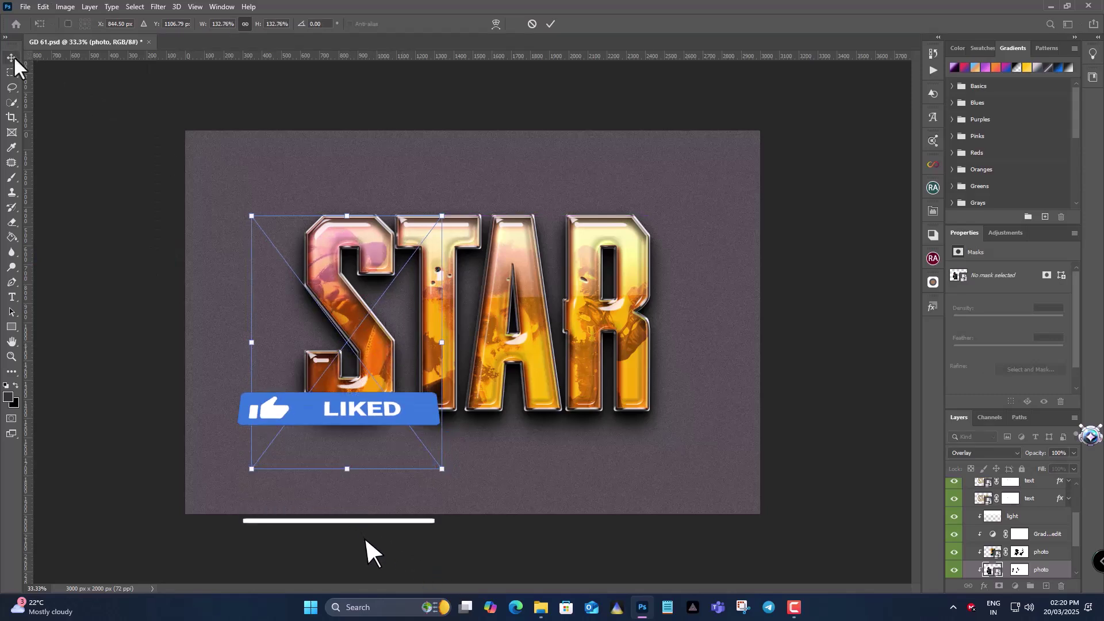
pyautogui.press('Return')
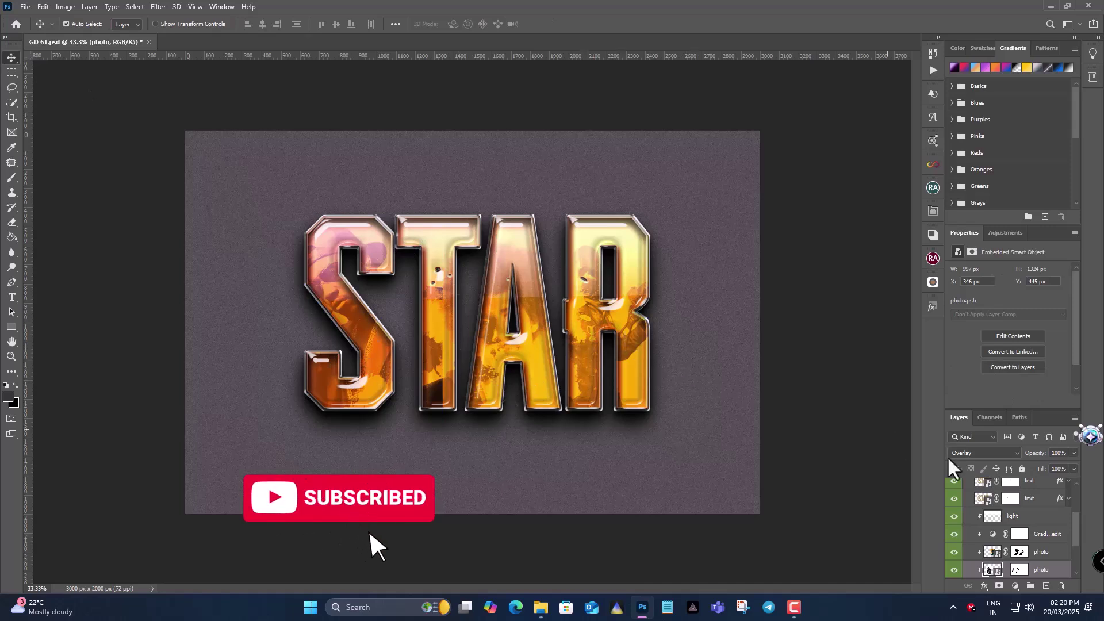
pyautogui.scroll(-3, 1063, 548)
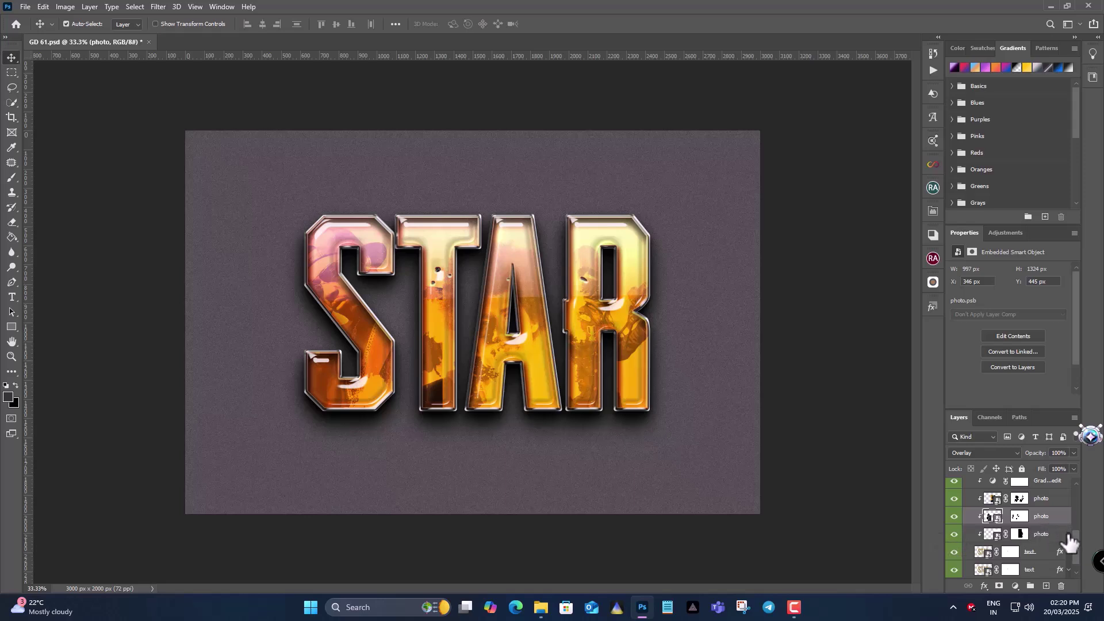
pyautogui.click(1067, 535)
pyautogui.scroll(-1, 1058, 543)
pyautogui.click(954, 537)
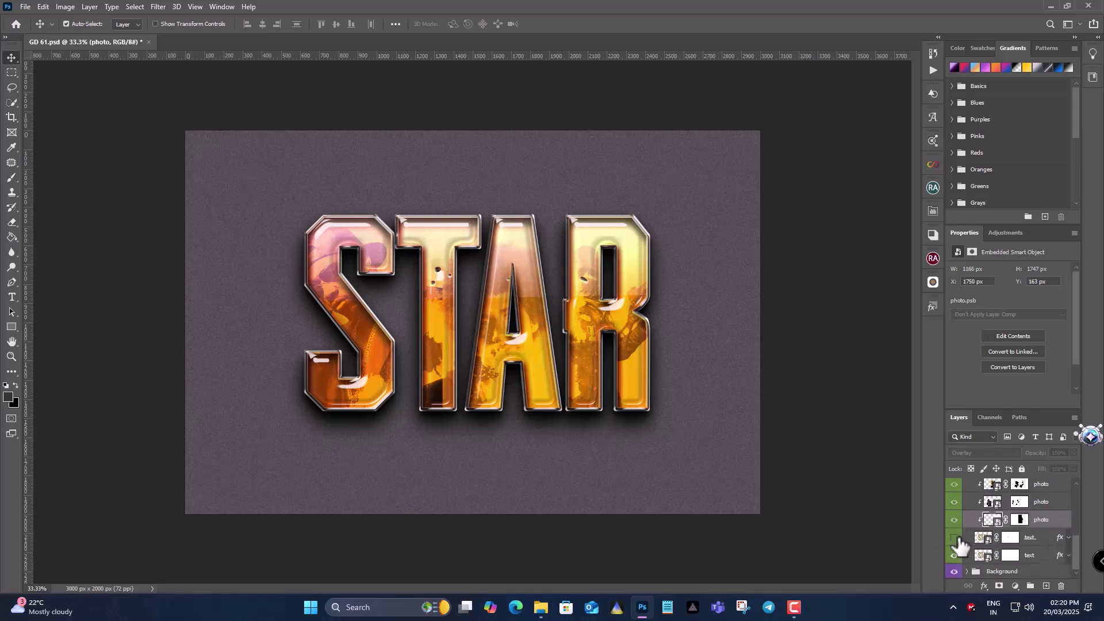
pyautogui.click(956, 538)
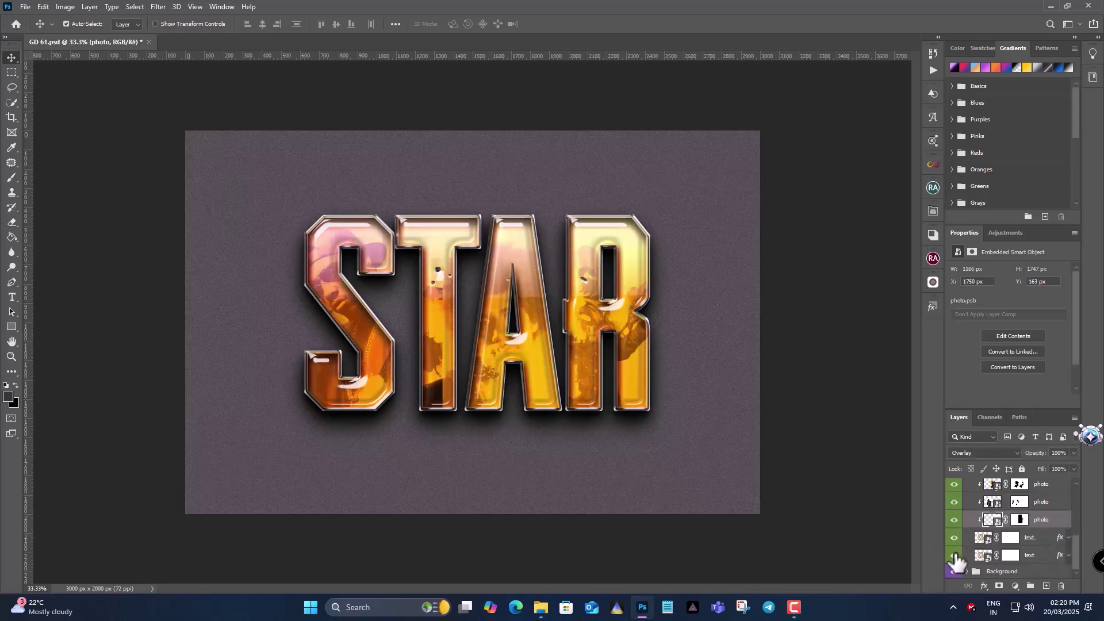
pyautogui.click(954, 555)
pyautogui.click(955, 557)
pyautogui.click(1059, 544)
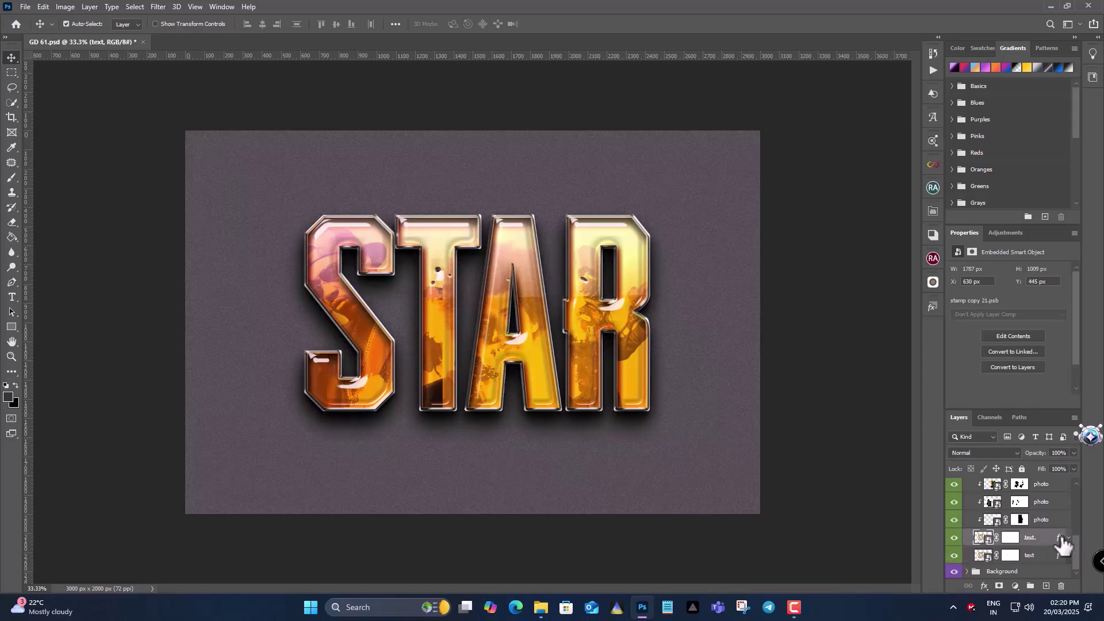
# In the STAR text's Layer Style, toggle Gradient Overlay, Inner Glow and Inner Shadow off and on.
pyautogui.doubleClick(1061, 541)
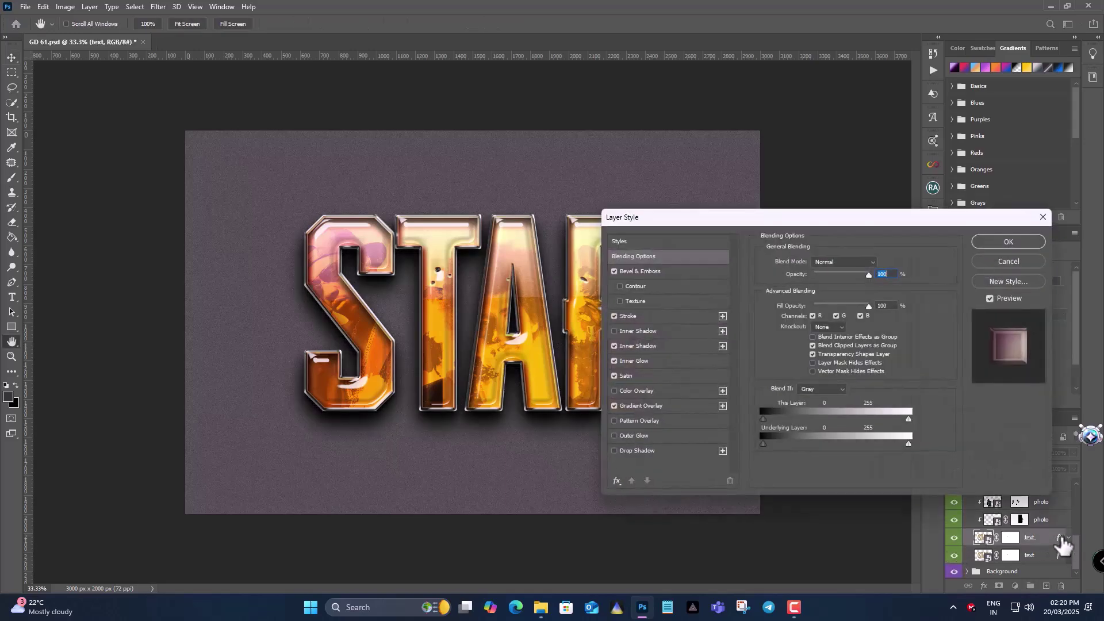
pyautogui.click(650, 406)
pyautogui.click(612, 405)
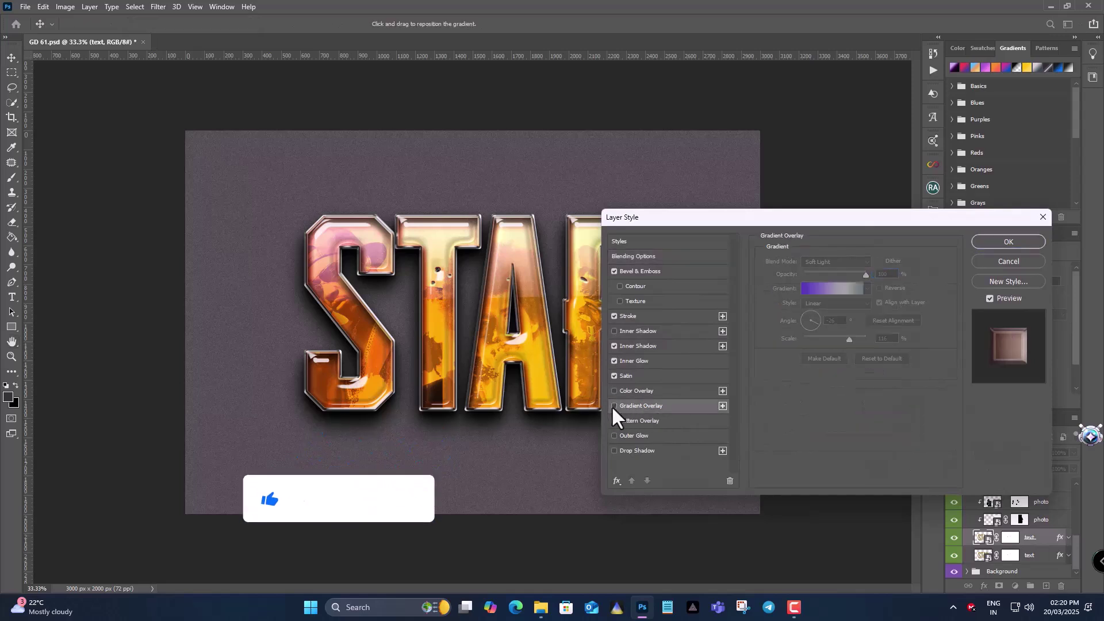
pyautogui.click(613, 405)
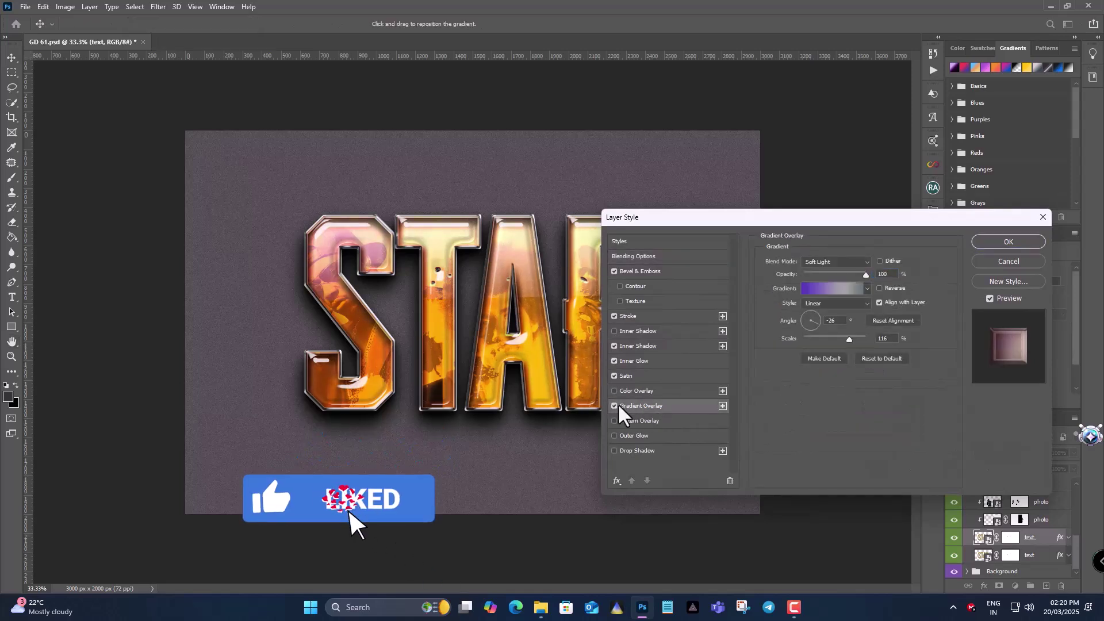
pyautogui.click(629, 360)
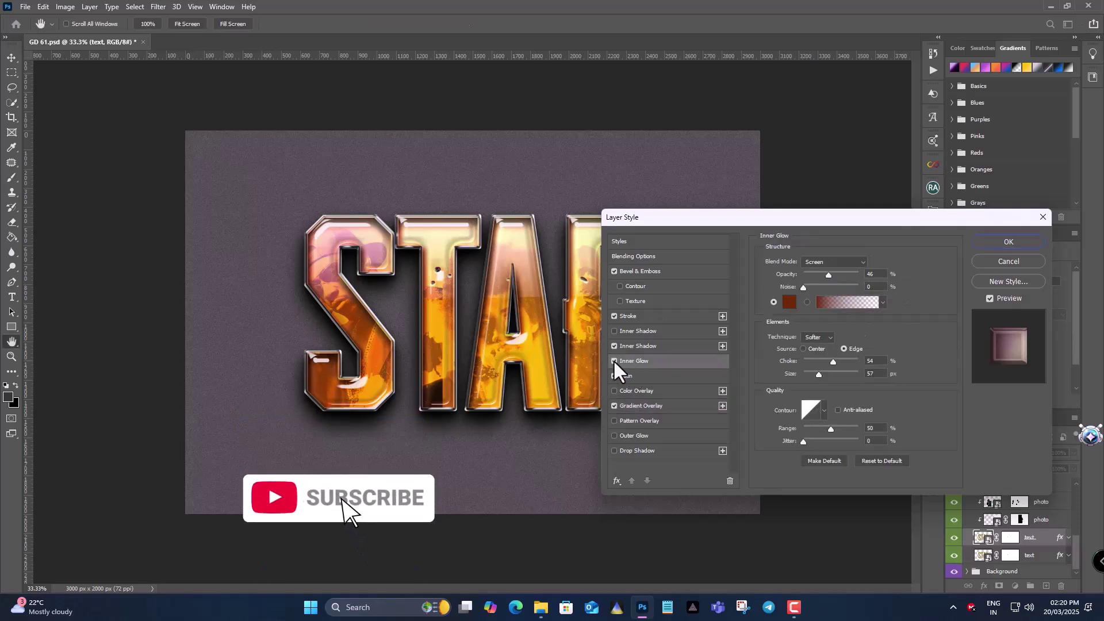
pyautogui.click(613, 360)
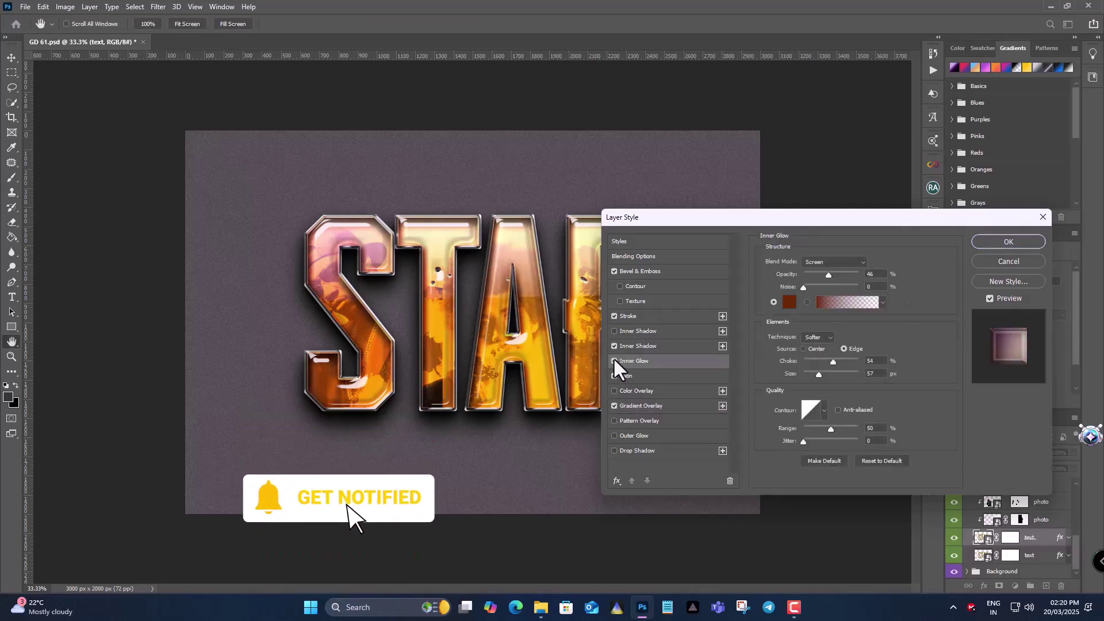
pyautogui.click(614, 345)
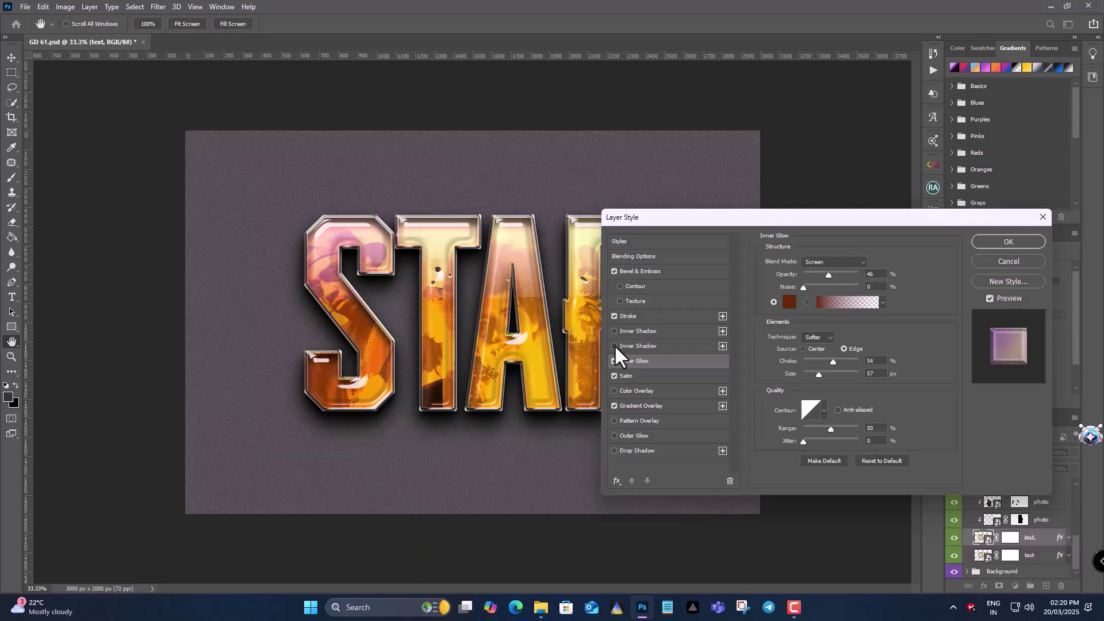
pyautogui.click(614, 346)
# Toggle the Stroke off and on, close Layer Style keeping all effects, and select the Gradient Map layer.
pyautogui.click(613, 316)
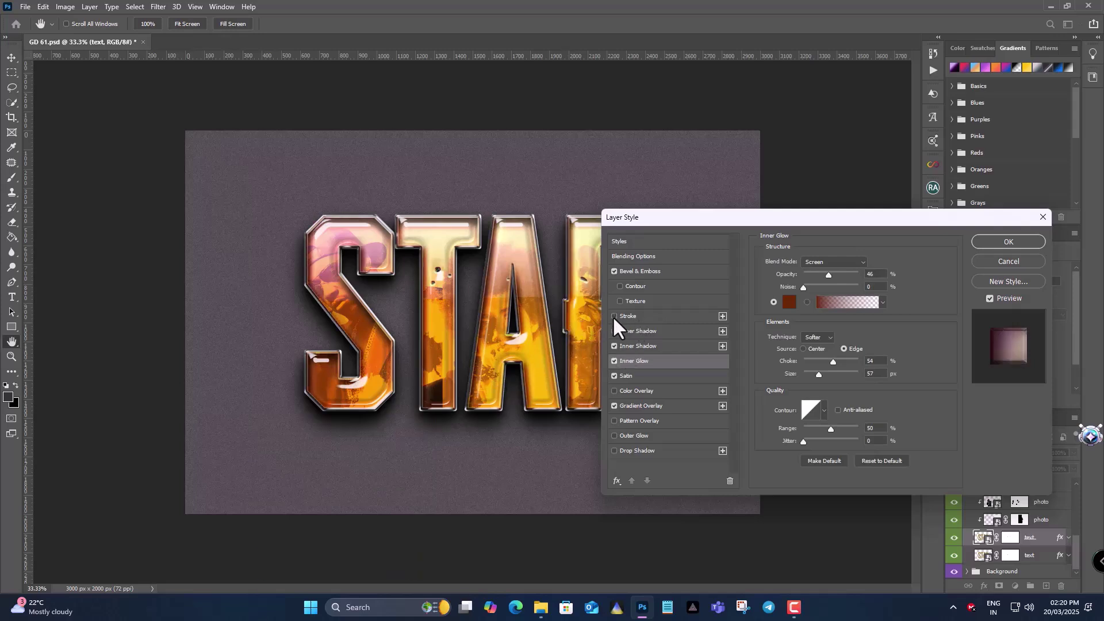
pyautogui.click(613, 316)
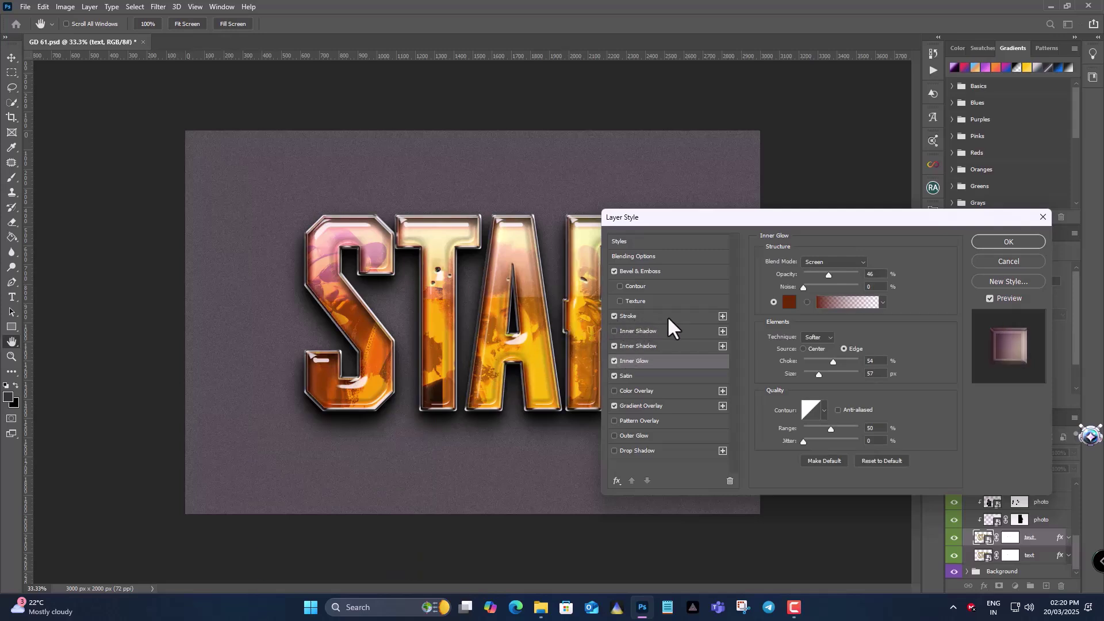
pyautogui.click(1010, 261)
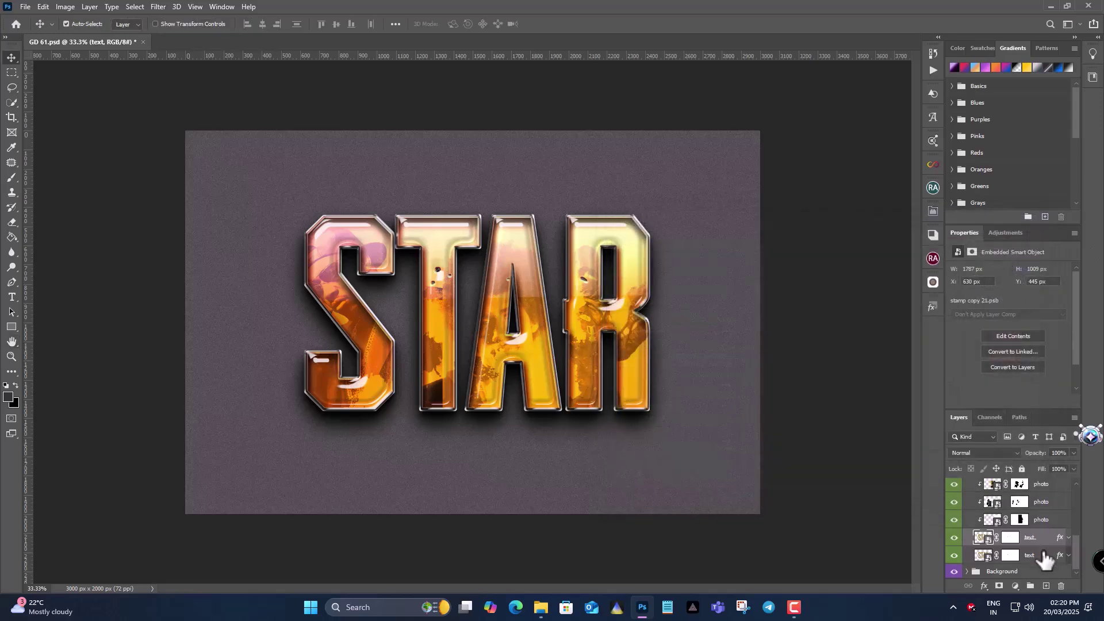
pyautogui.scroll(3, 1045, 558)
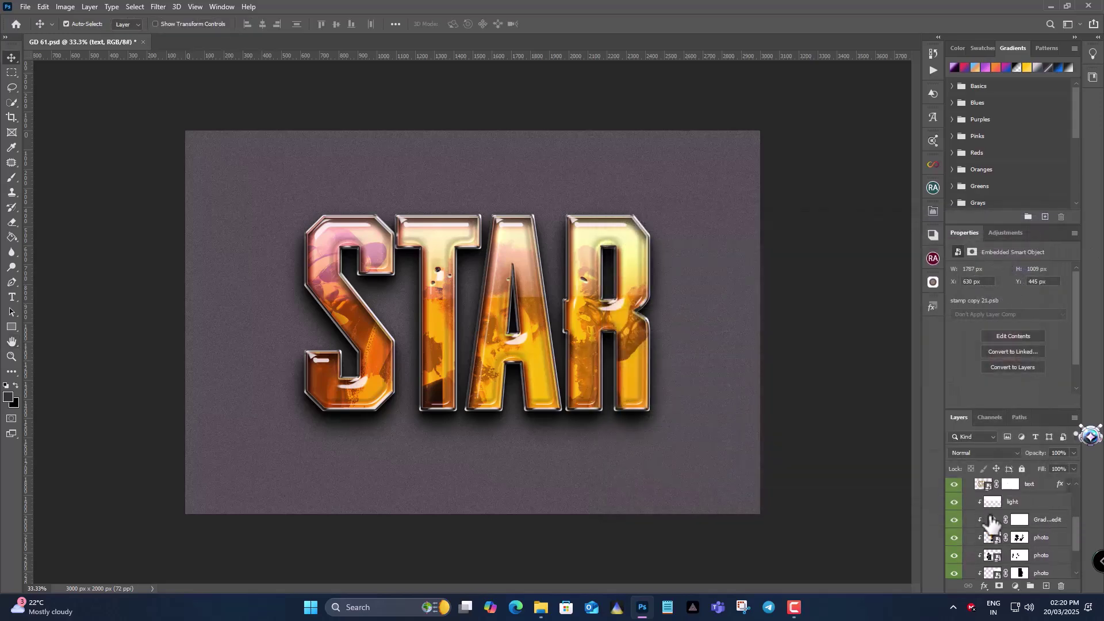
pyautogui.click(991, 519)
# Open the gradient map's orange colour stop in the Color Picker and preview a red tint.
pyautogui.click(1007, 277)
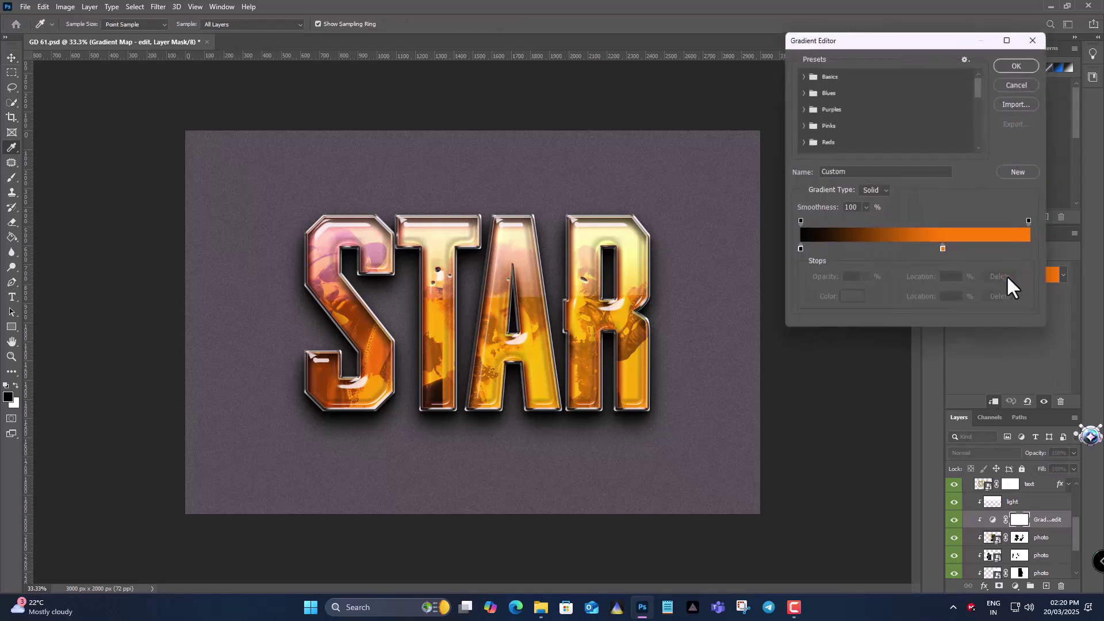
pyautogui.click(944, 251)
pyautogui.click(852, 300)
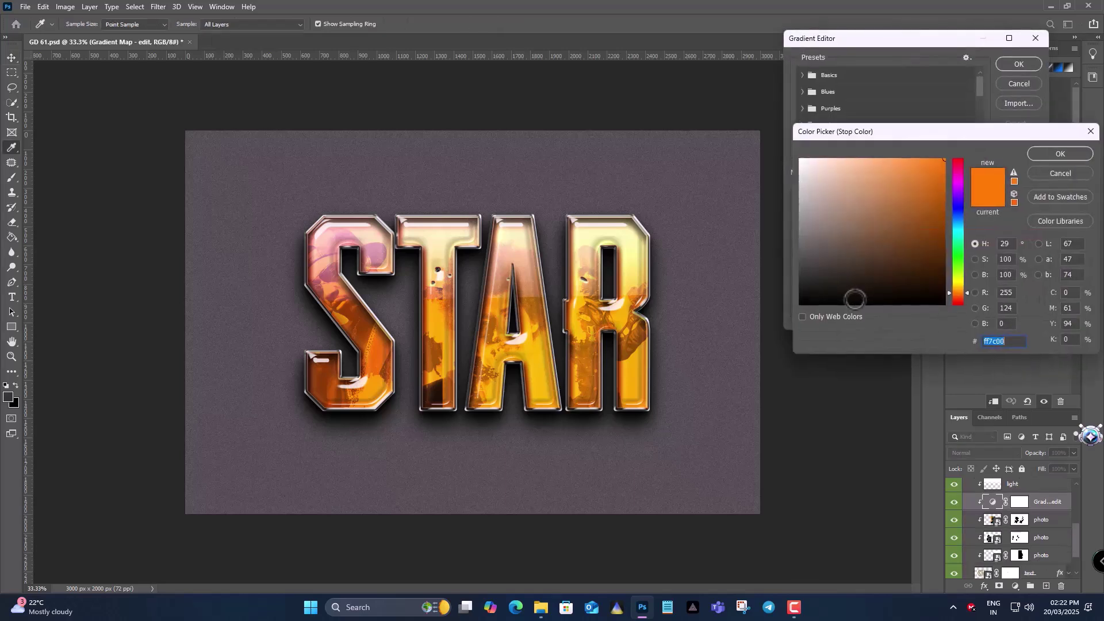
pyautogui.click(957, 303)
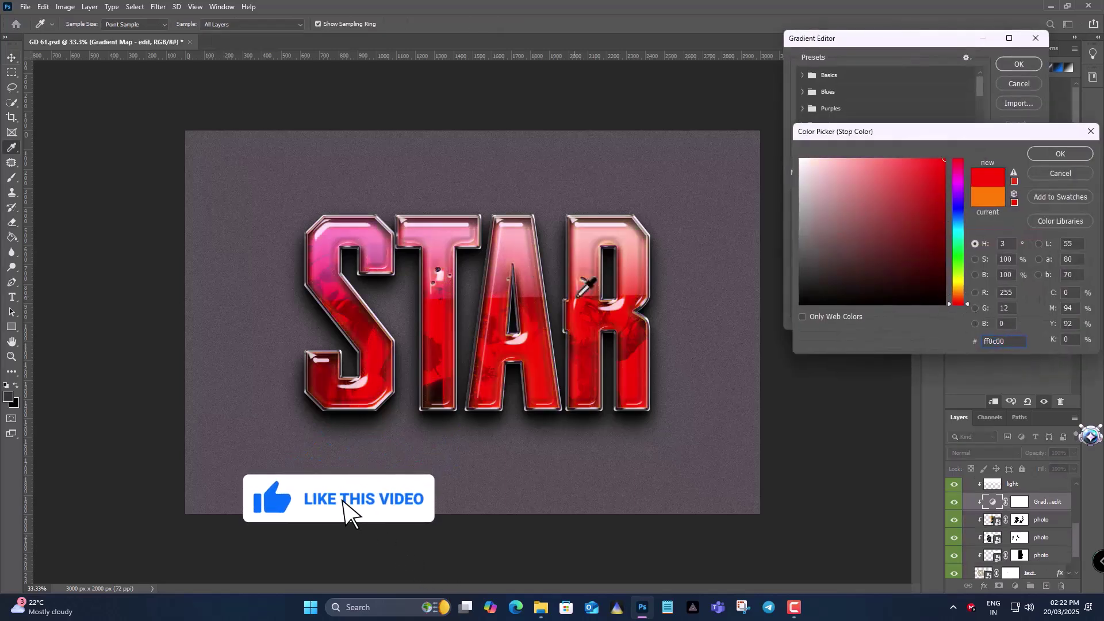
pyautogui.moveTo(918, 166)
pyautogui.mouseDown()
pyautogui.moveTo(884, 168)
pyautogui.moveTo(960, 212)
pyautogui.mouseUp()
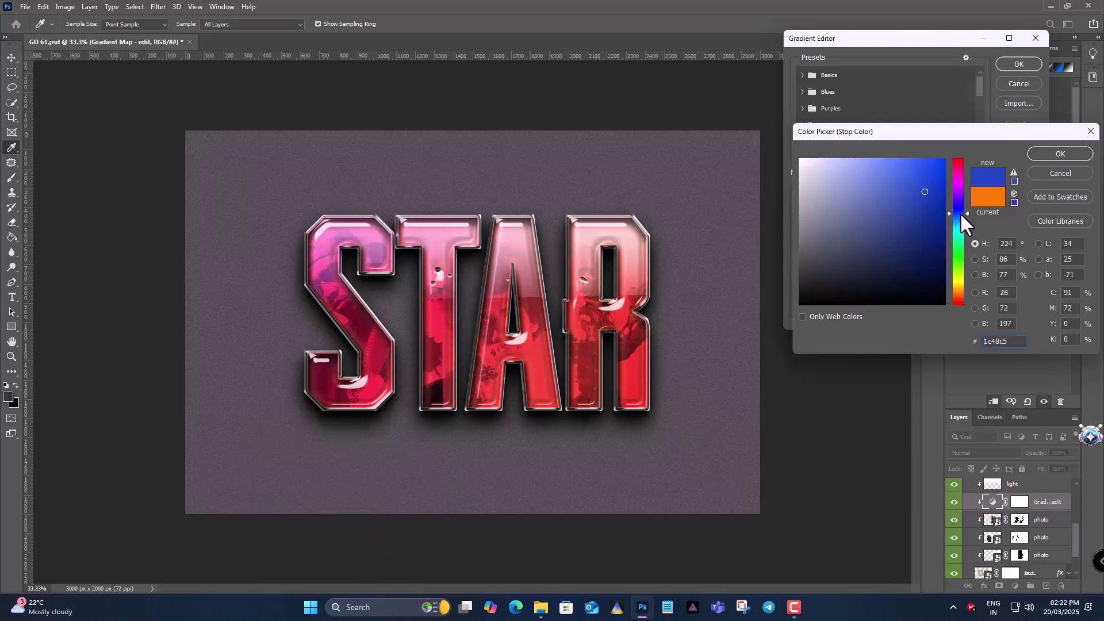
# Preview teal, green, yellow and red tints, then cancel the Color Picker and Gradient Editor.
pyautogui.click(960, 237)
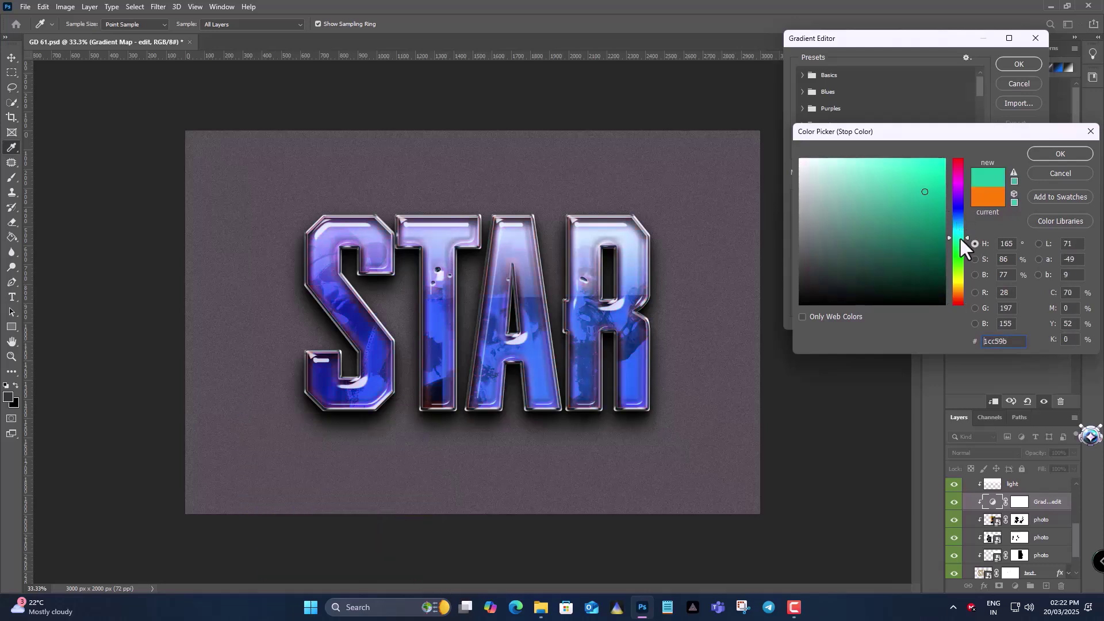
pyautogui.click(959, 263)
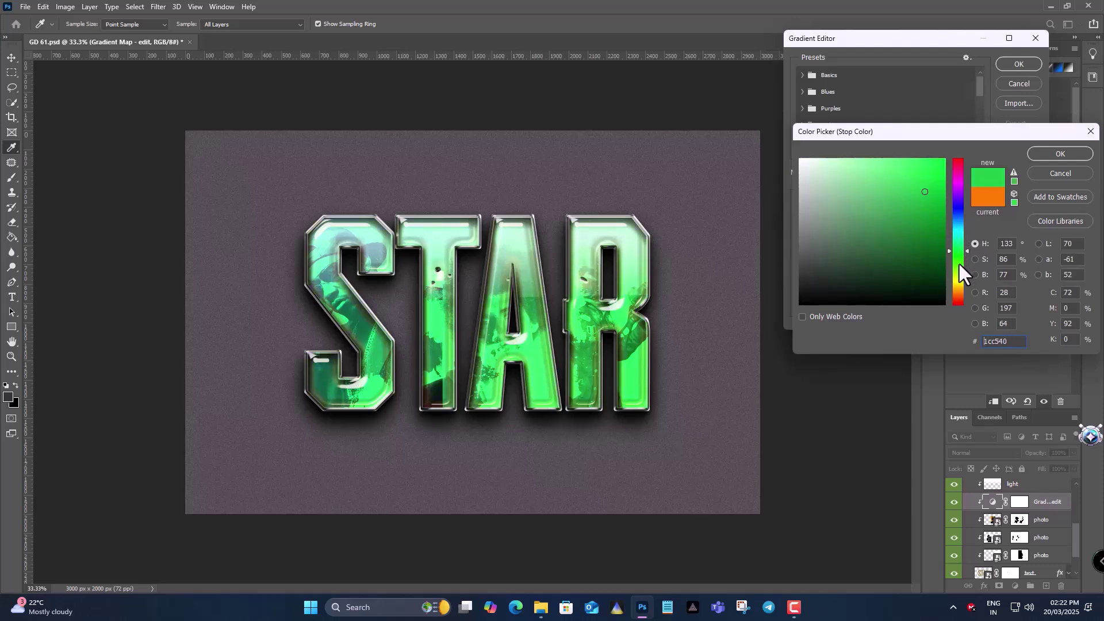
pyautogui.moveTo(957, 268); pyautogui.dragTo(957, 285)
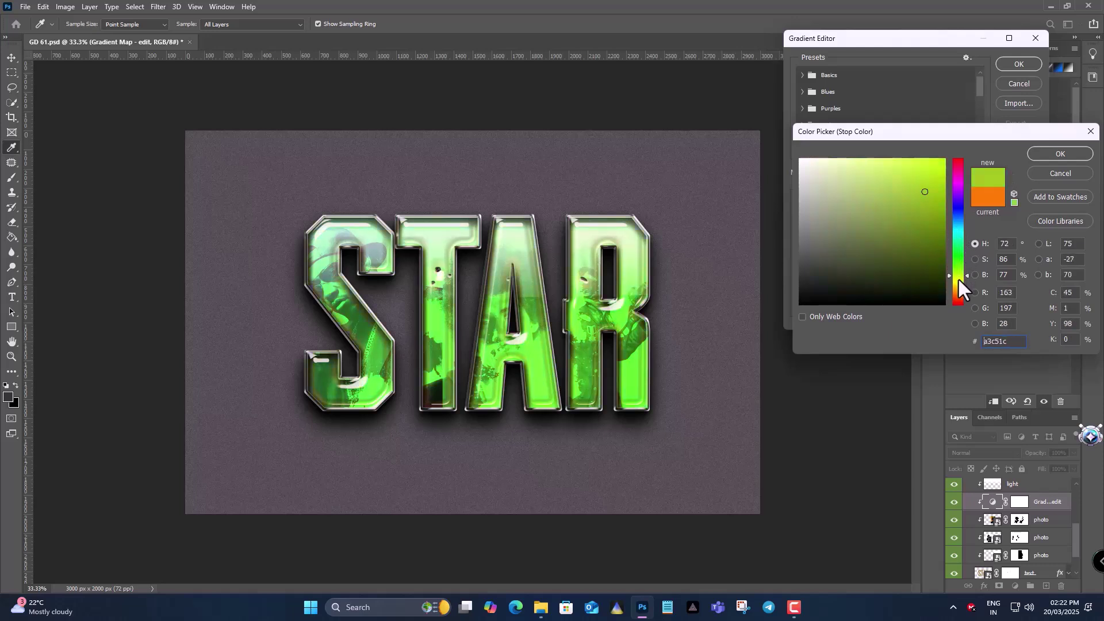
pyautogui.click(956, 290)
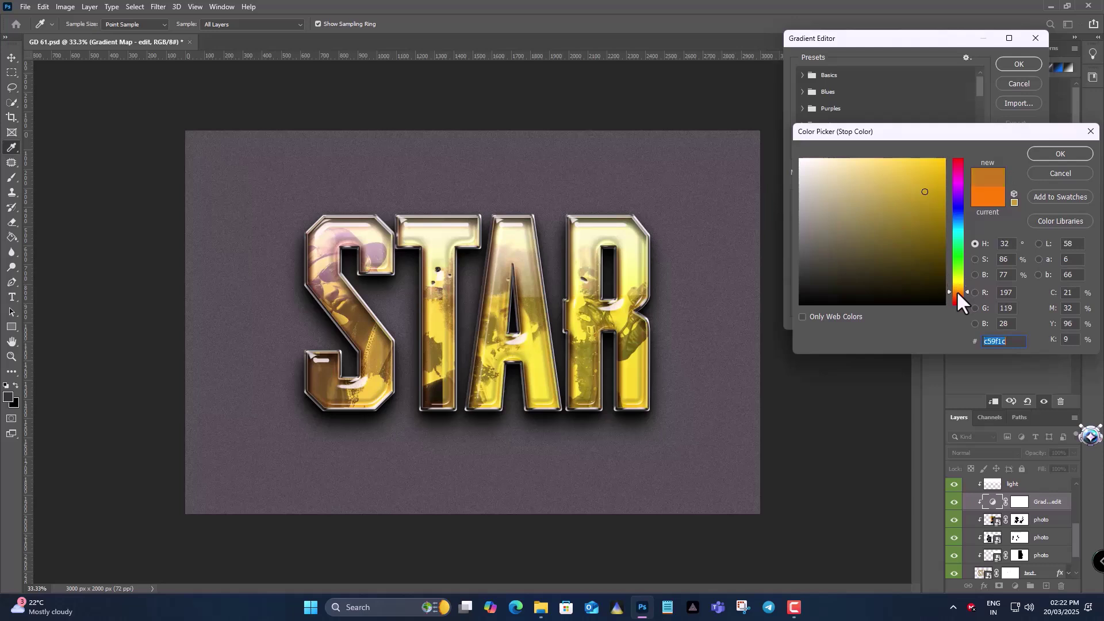
pyautogui.moveTo(956, 299); pyautogui.dragTo(956, 306)
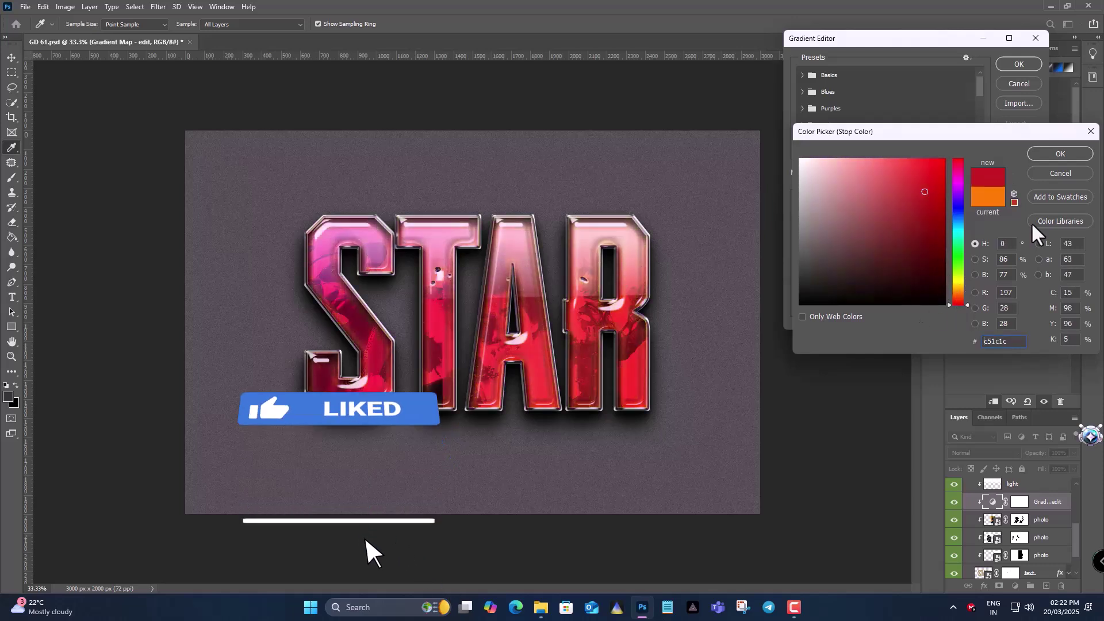
pyautogui.click(1073, 175)
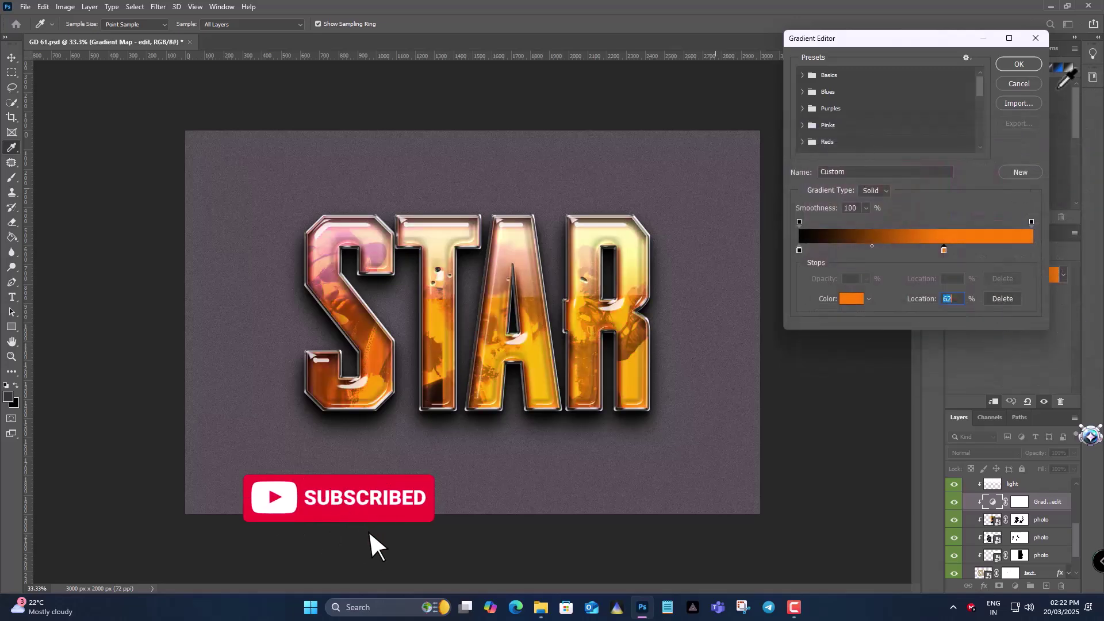
pyautogui.click(1019, 84)
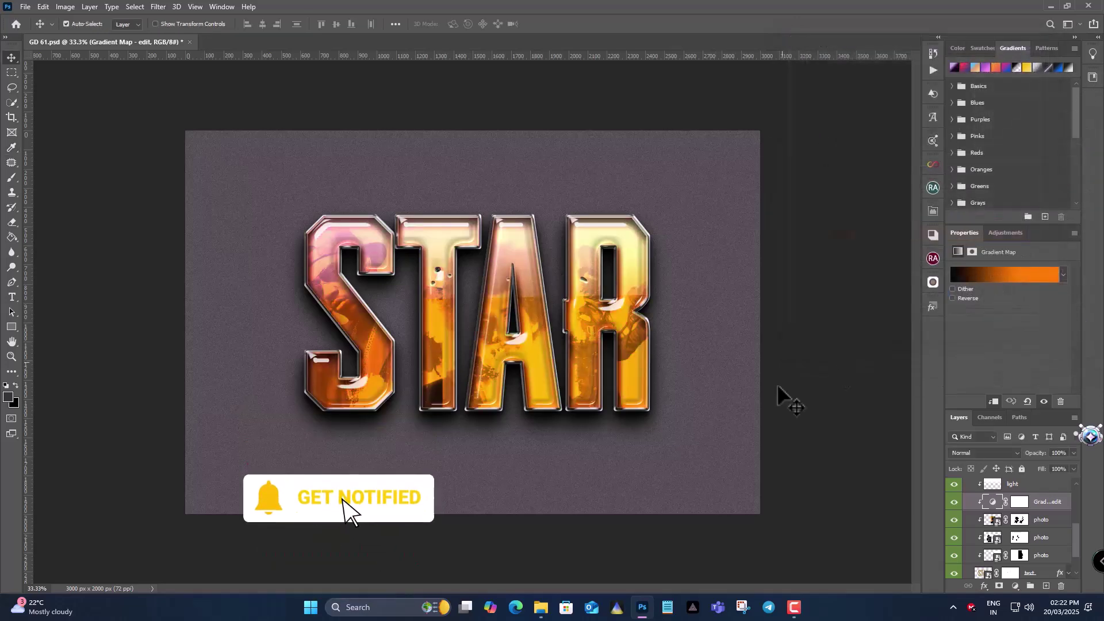
pyautogui.scroll(-2, 1028, 523)
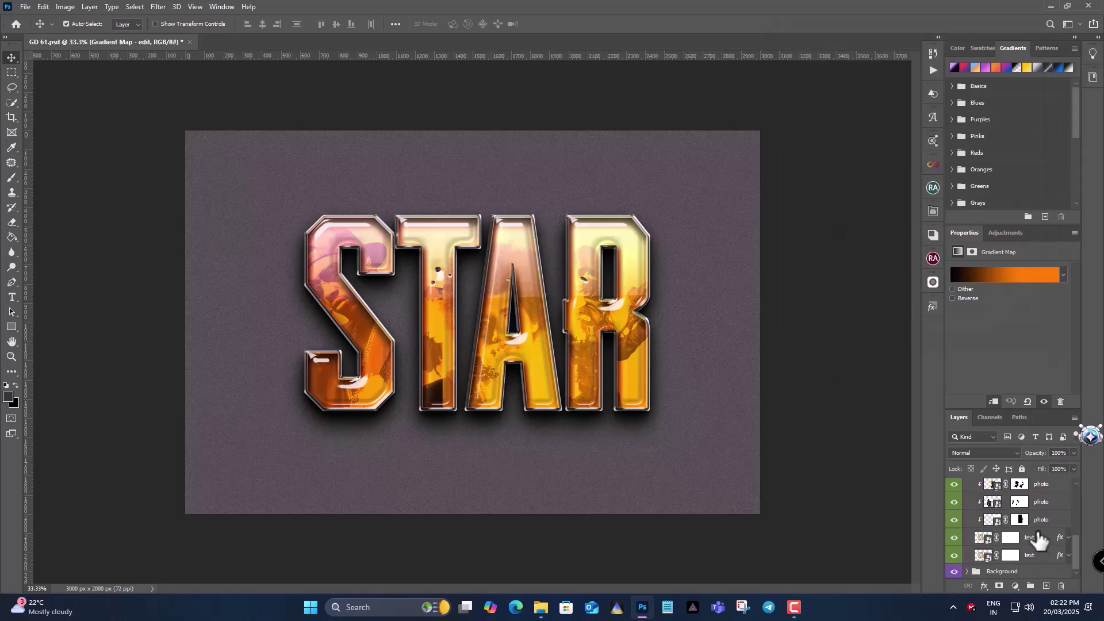
pyautogui.scroll(4, 1052, 520)
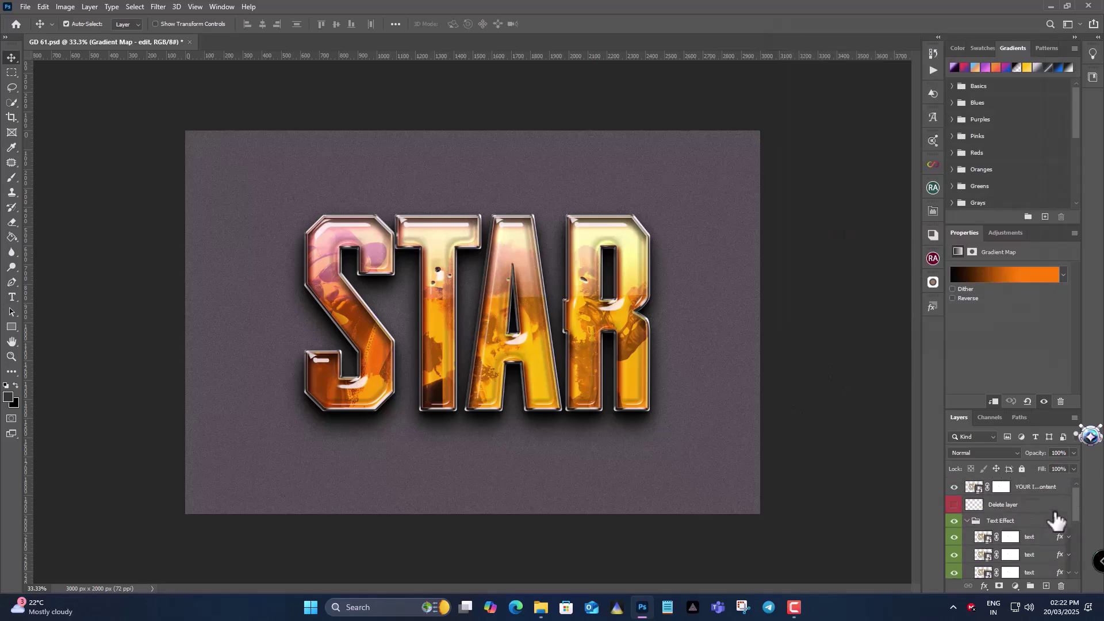